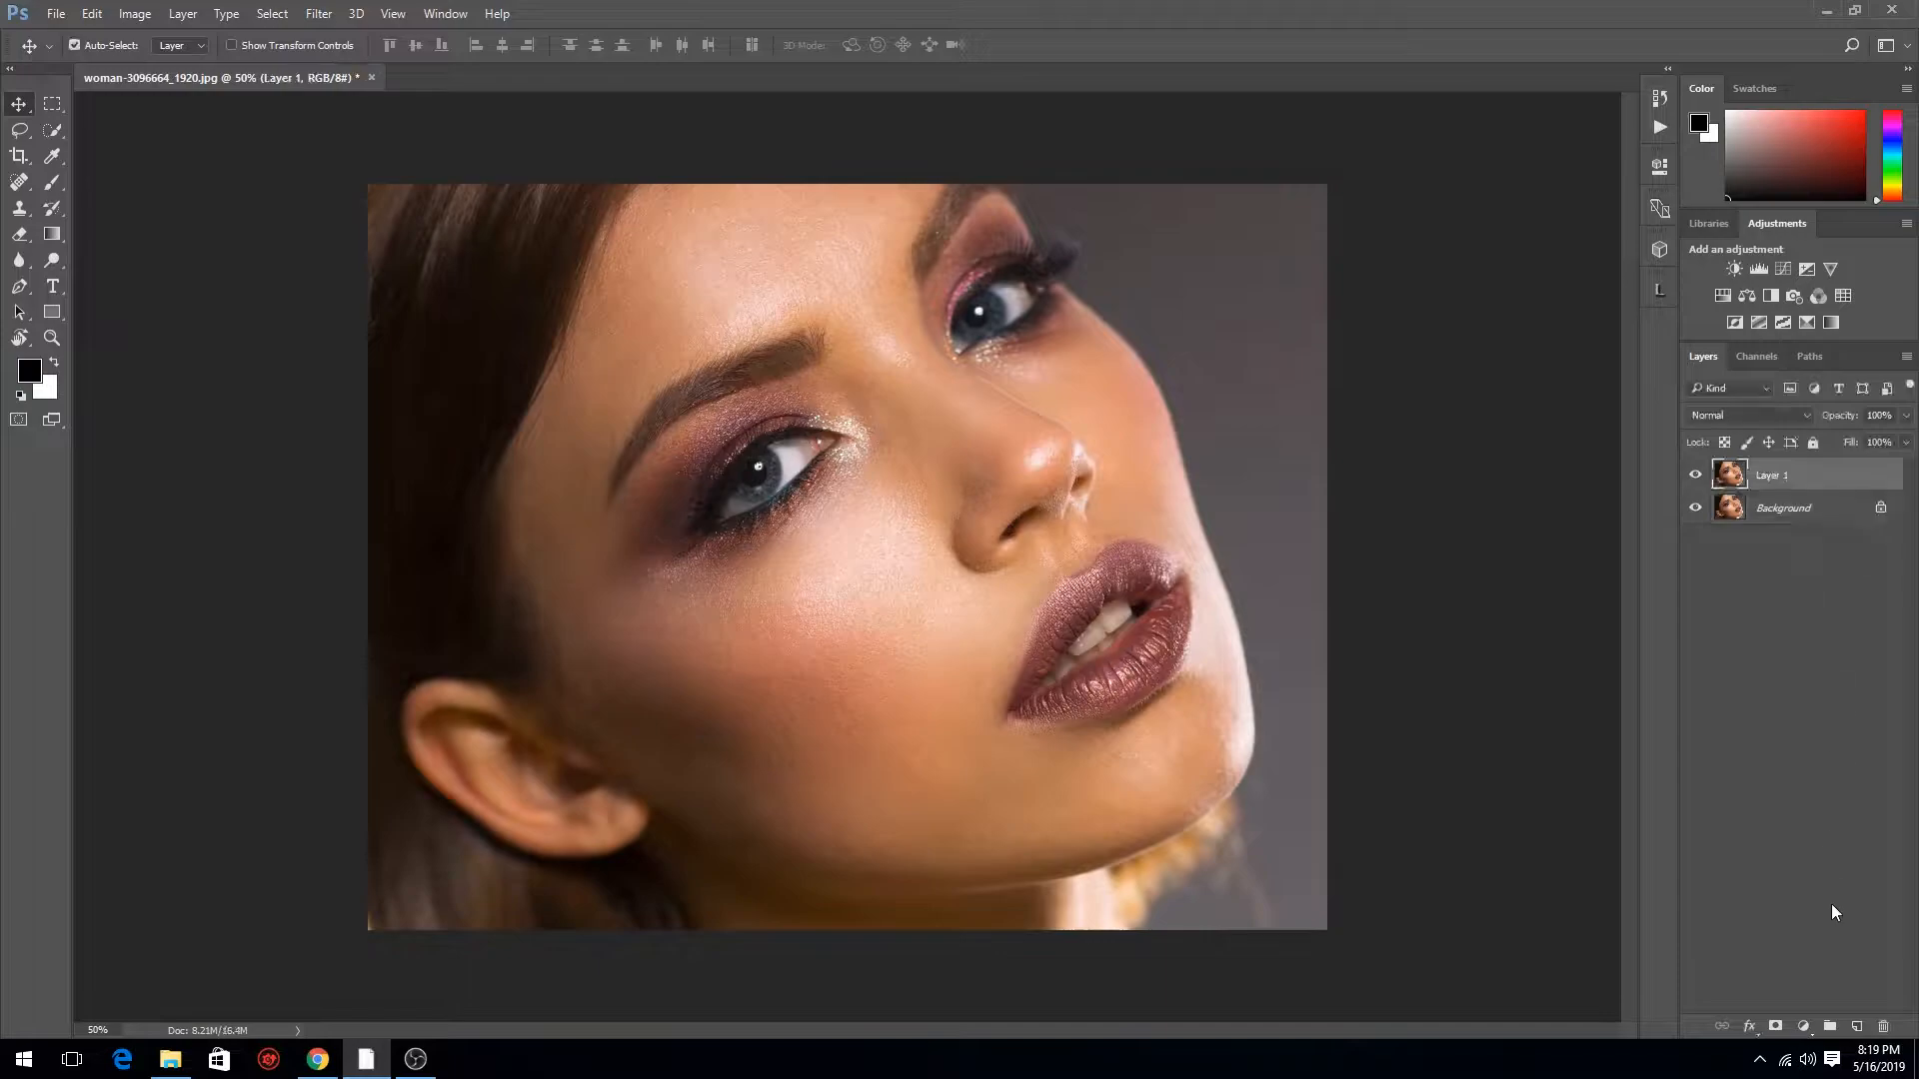
Add a Curves adjustment layer above Layer 1 and raise the upper part of its RGB curve to brighten the image
left_click(1810, 1032)
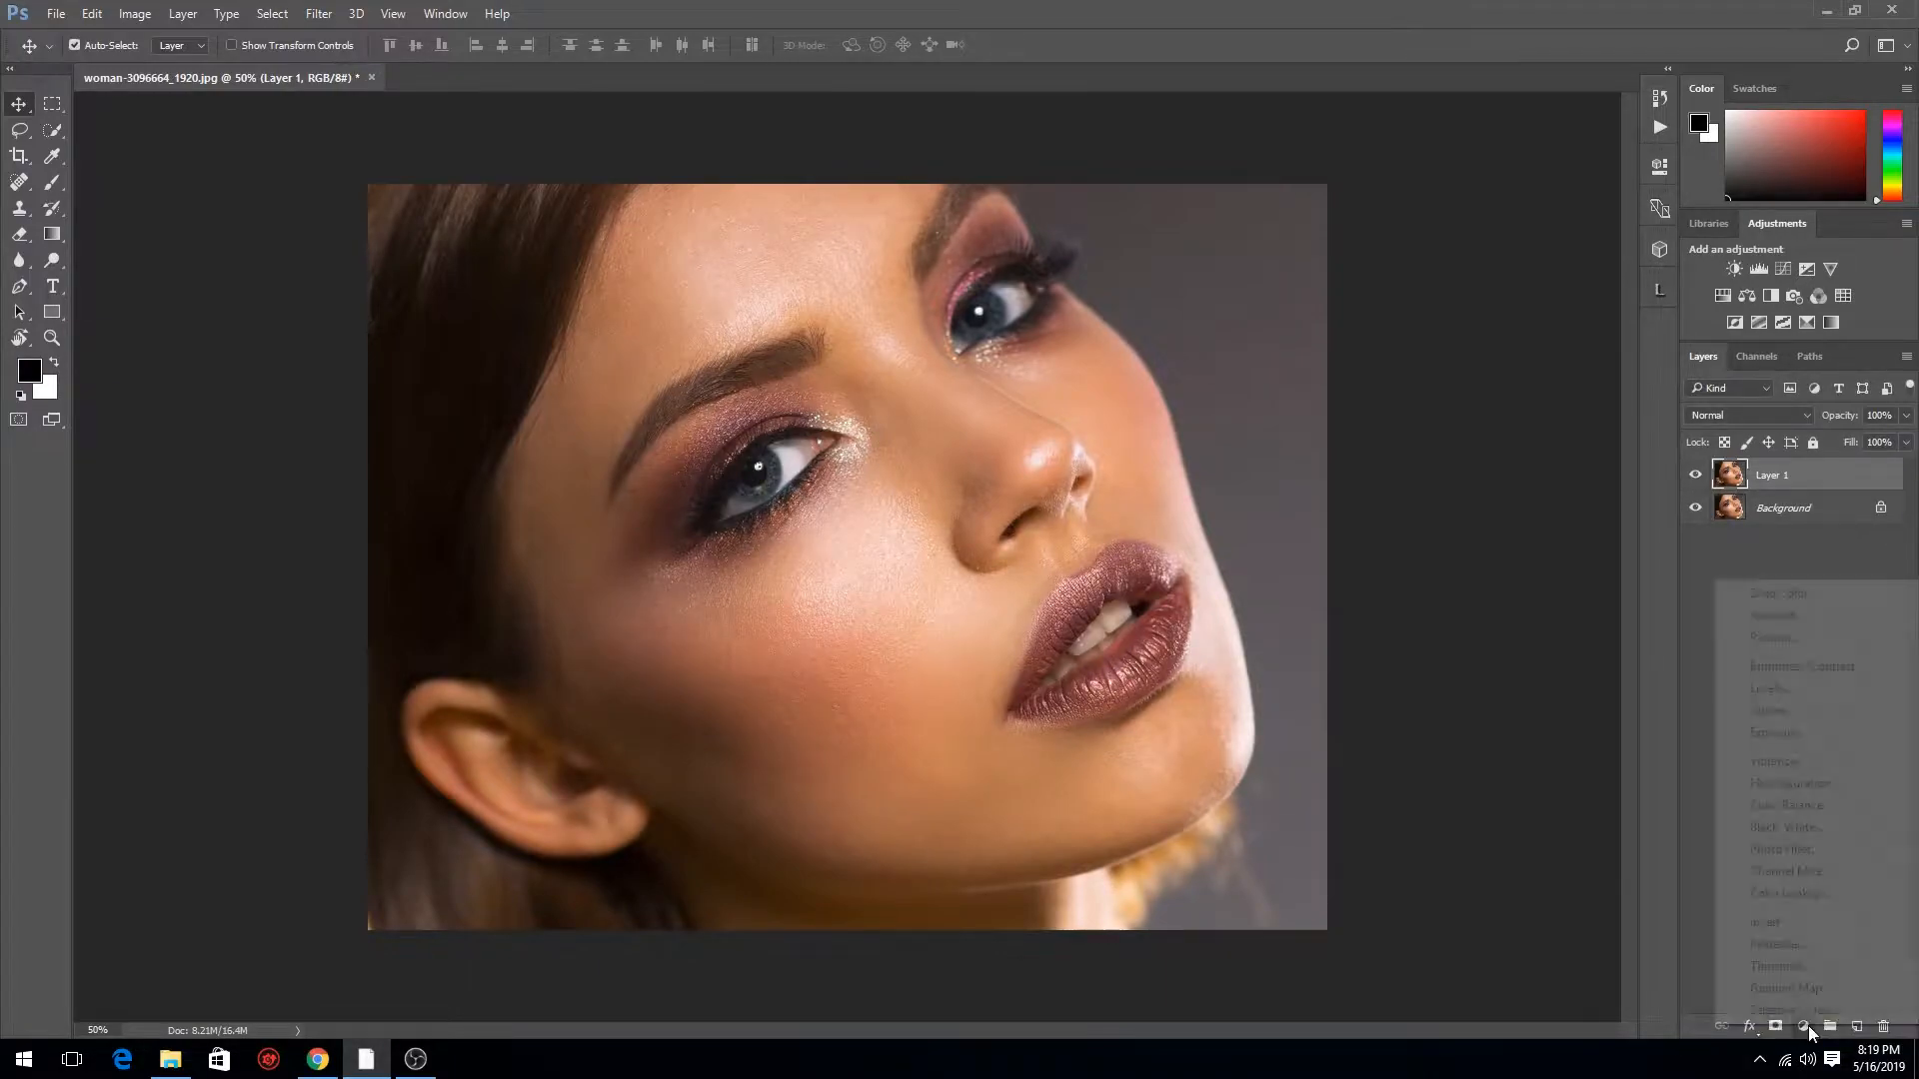
left_click(1771, 711)
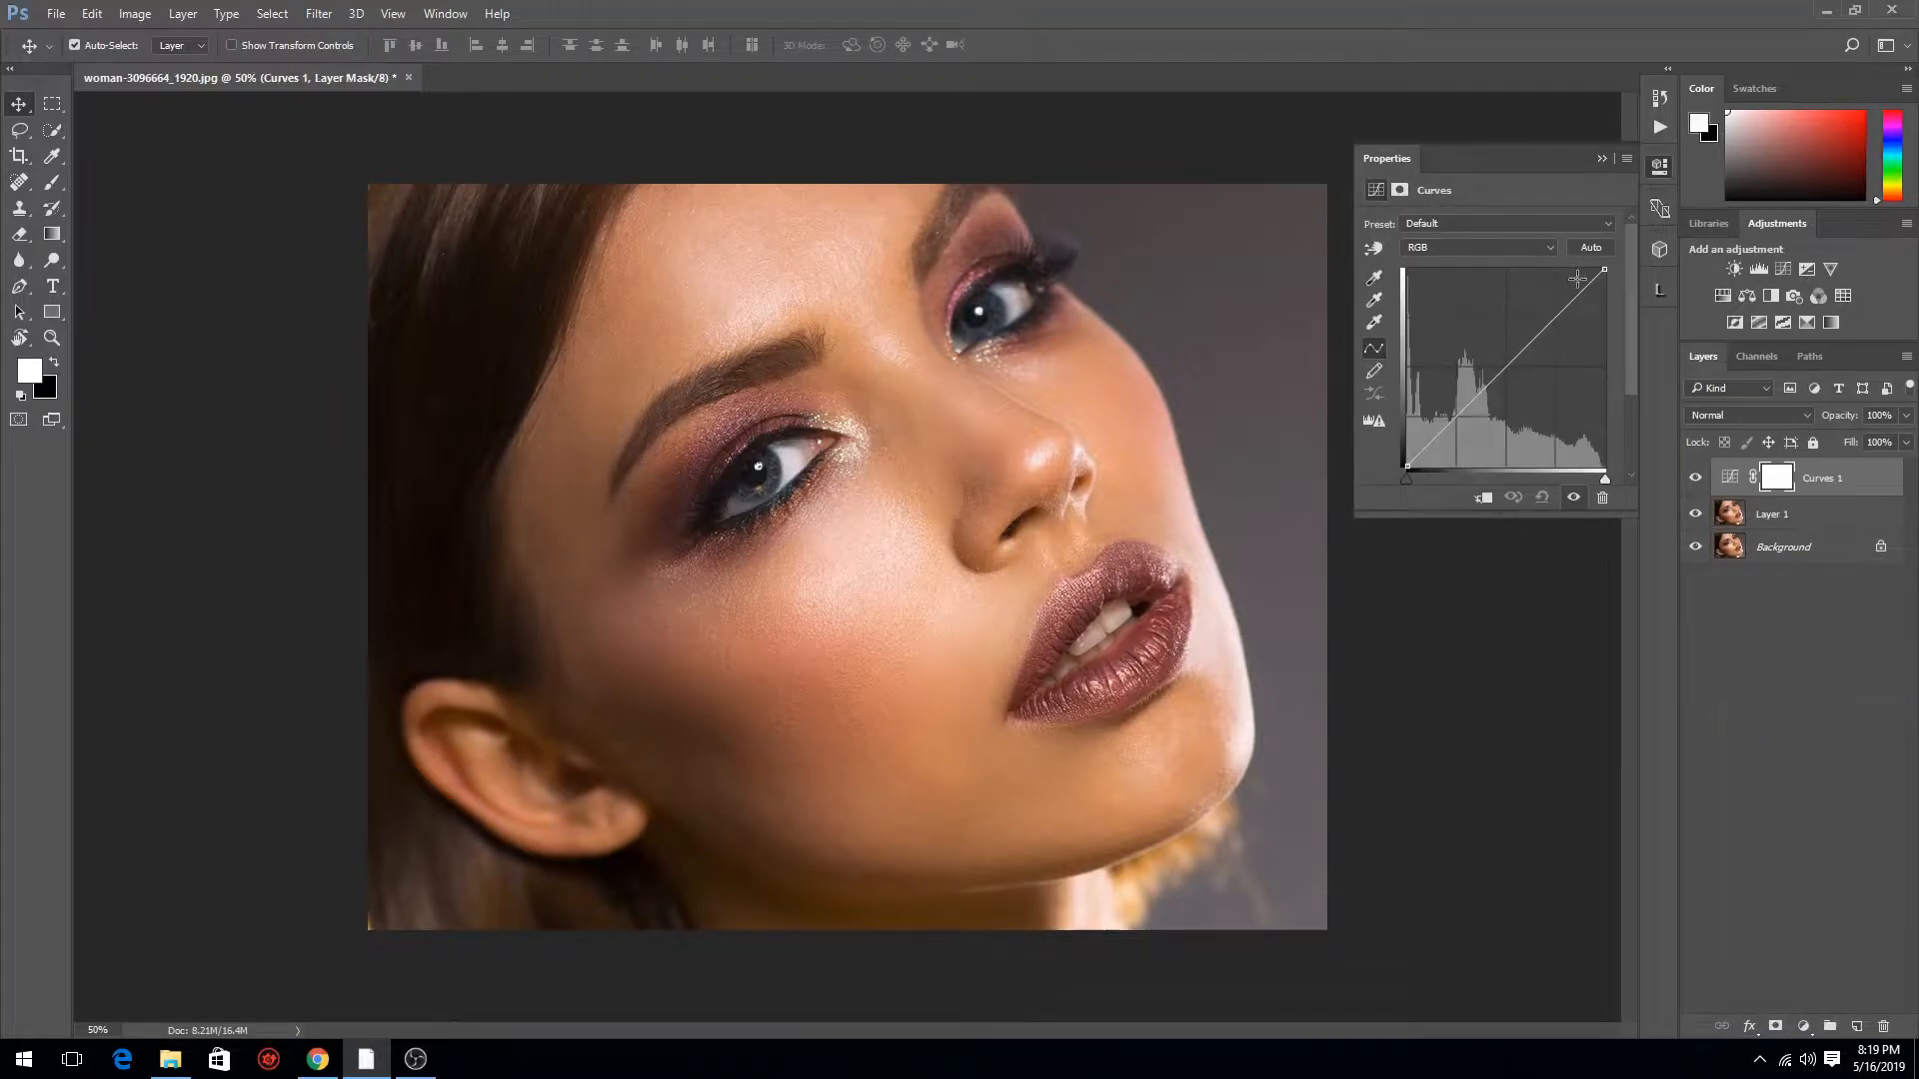
left_click_drag(1537, 340, 1518, 334)
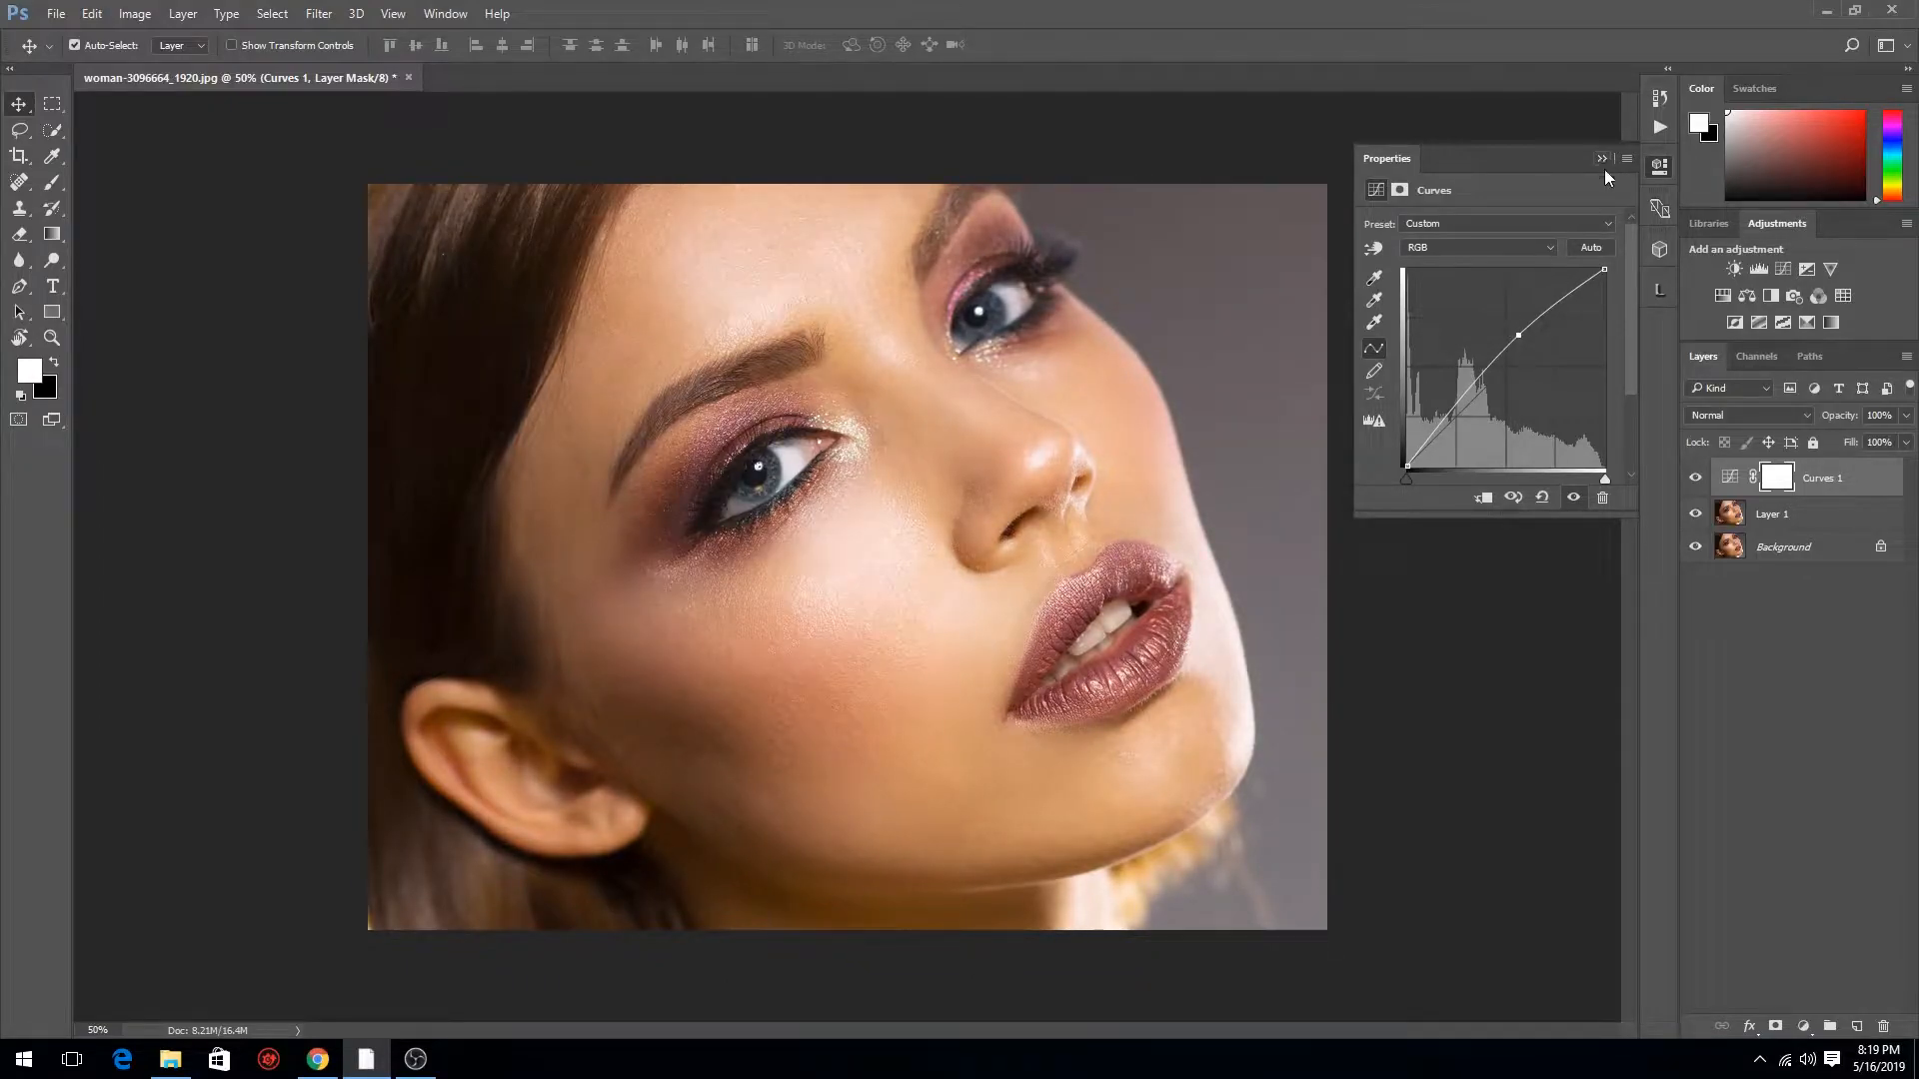
left_click(1601, 159)
Add a second Curves adjustment layer and pull the upper part of its RGB curve down to darken the image
left_click(1804, 1026)
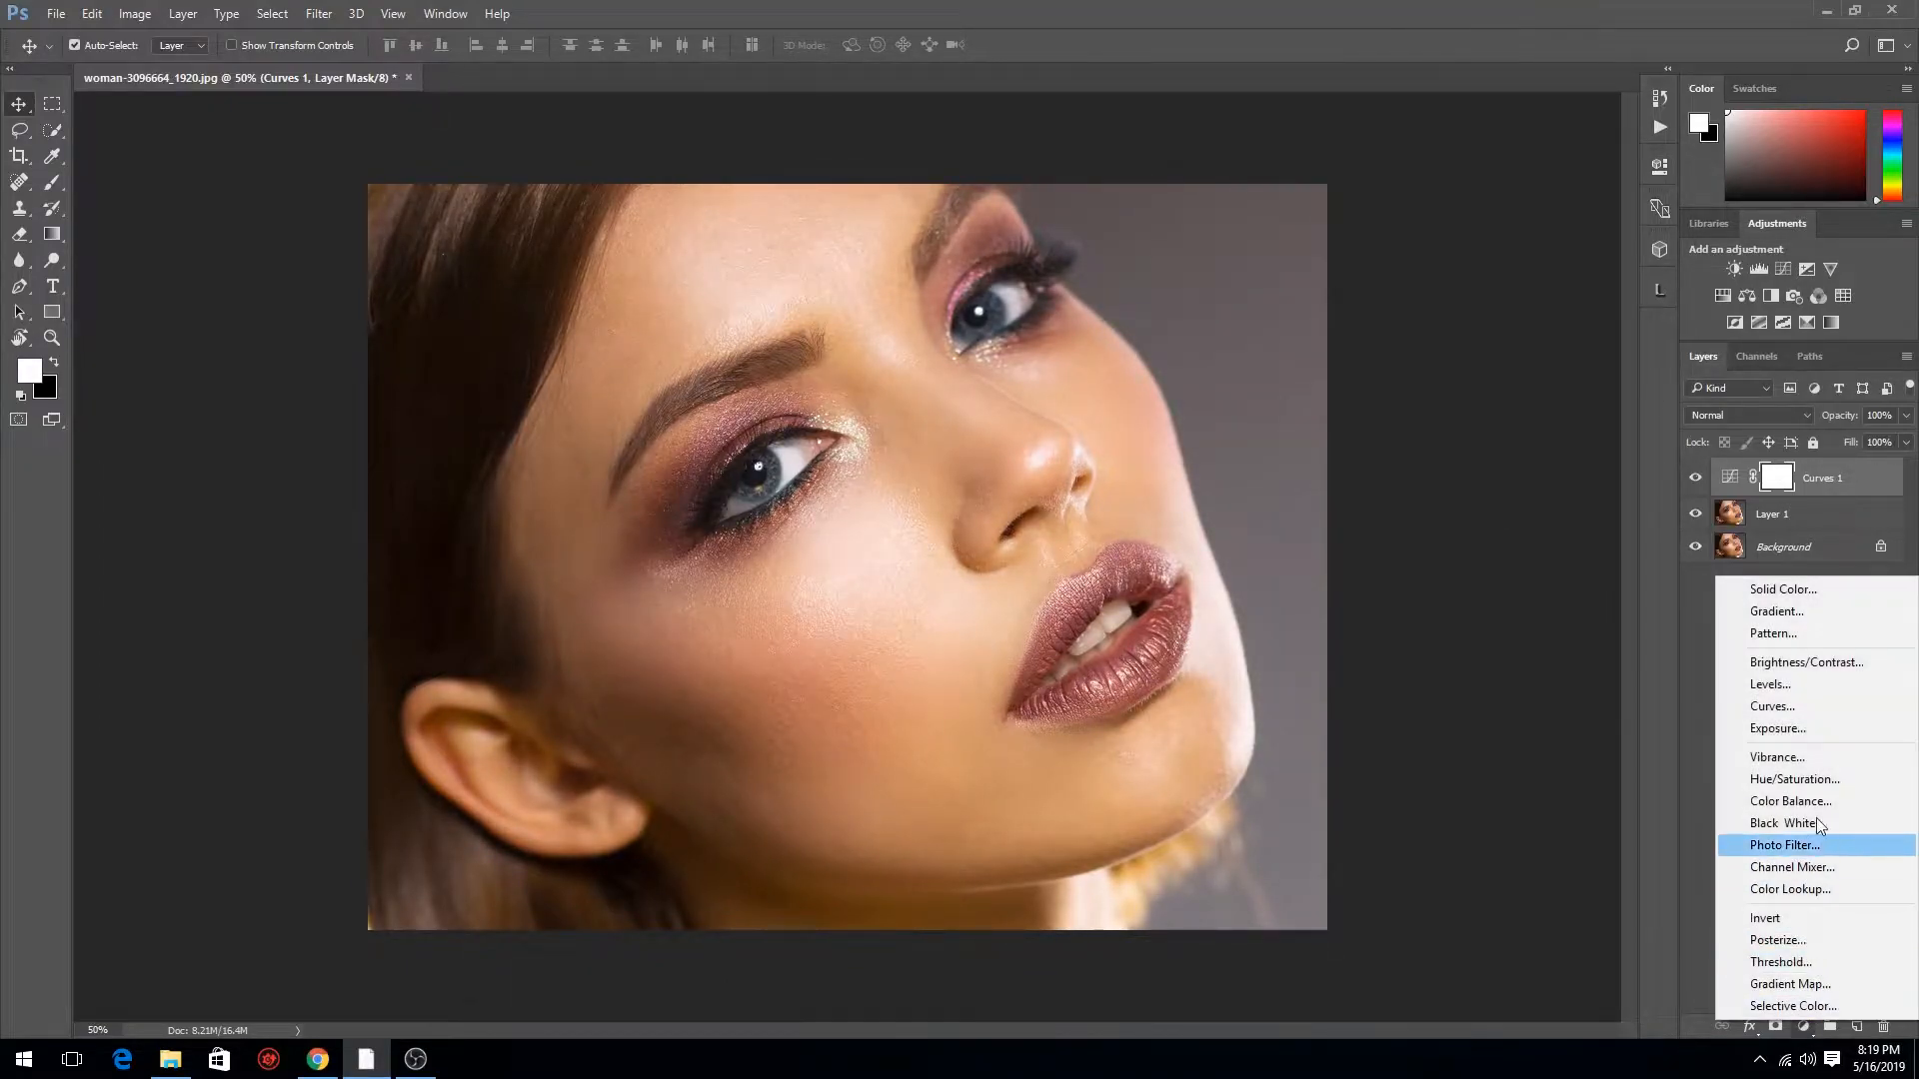
left_click(1773, 707)
left_click_drag(1540, 333, 1549, 348)
left_click(1600, 158)
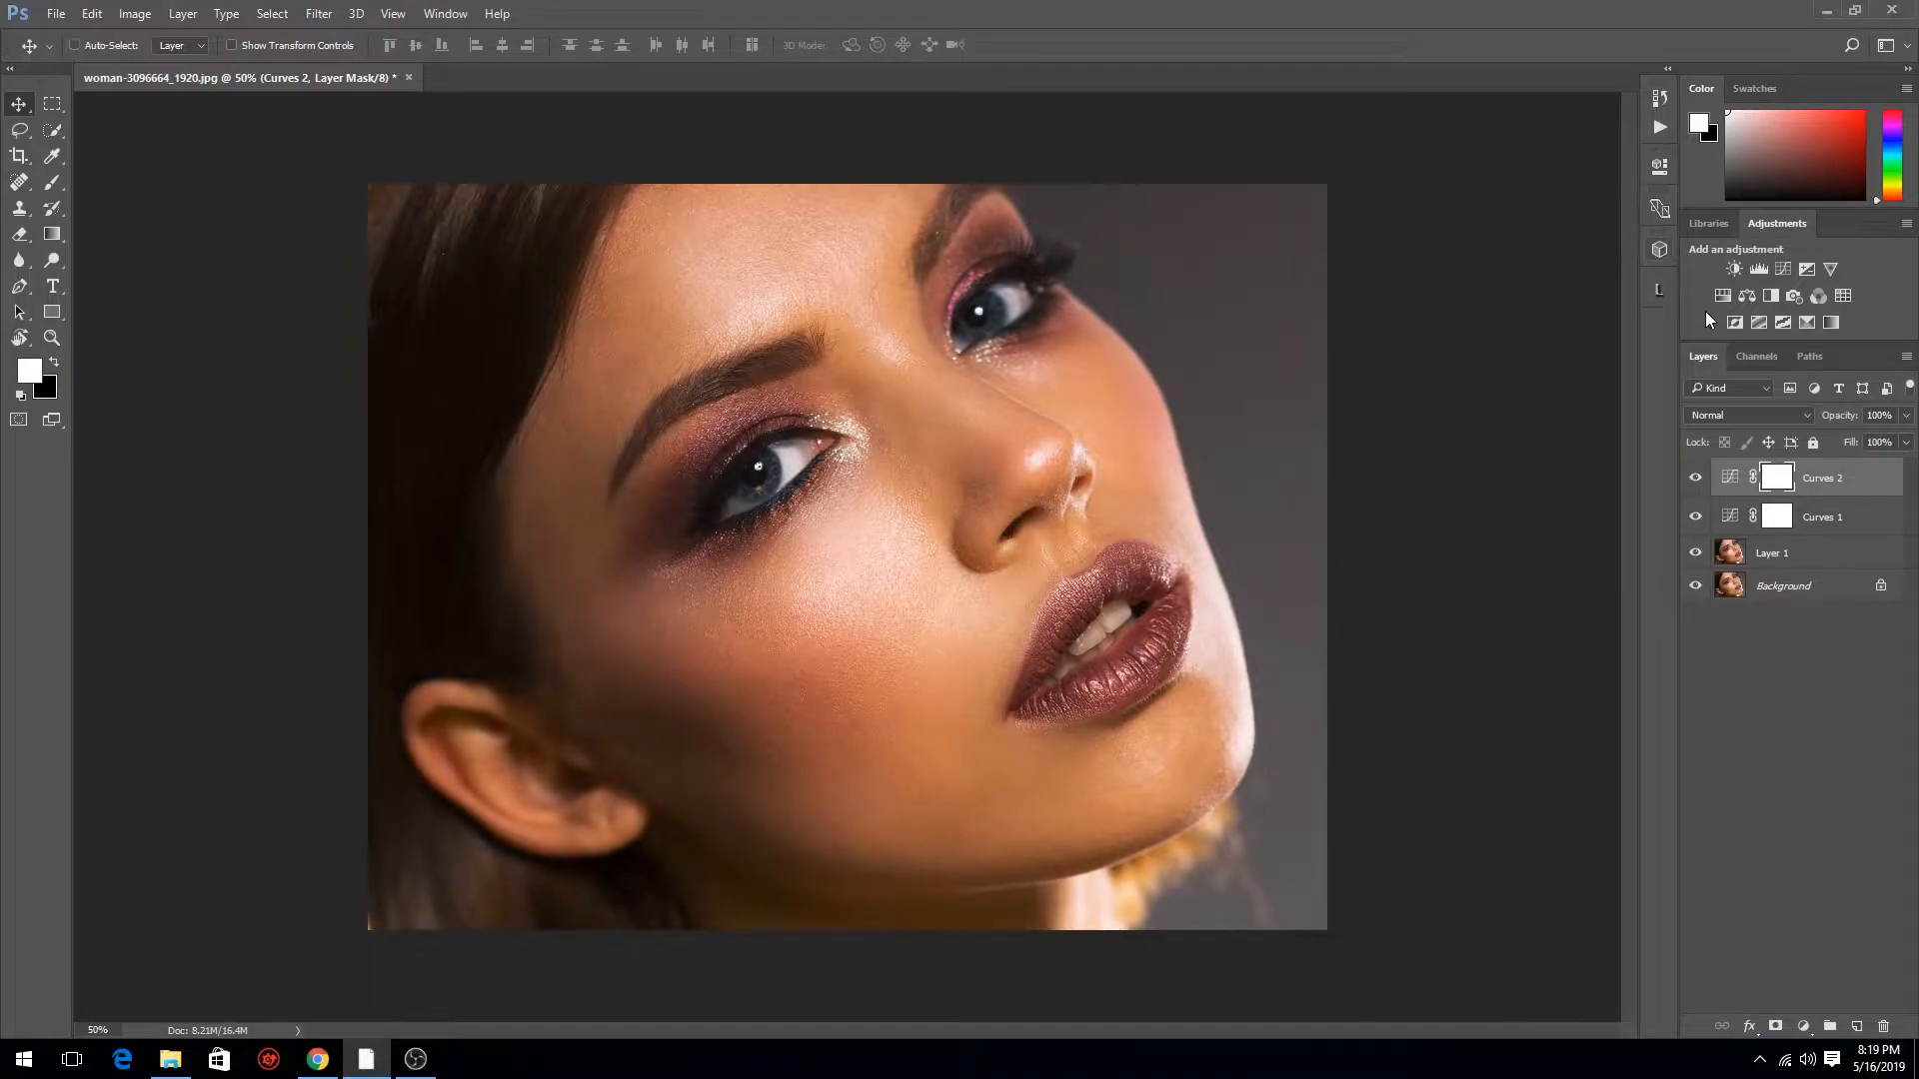
Invert the masks of Curves 2 and Curves 1 to black and clear the selection
key("ctrl+i")
left_click(1774, 518)
left_click(1775, 518, "ctrl")
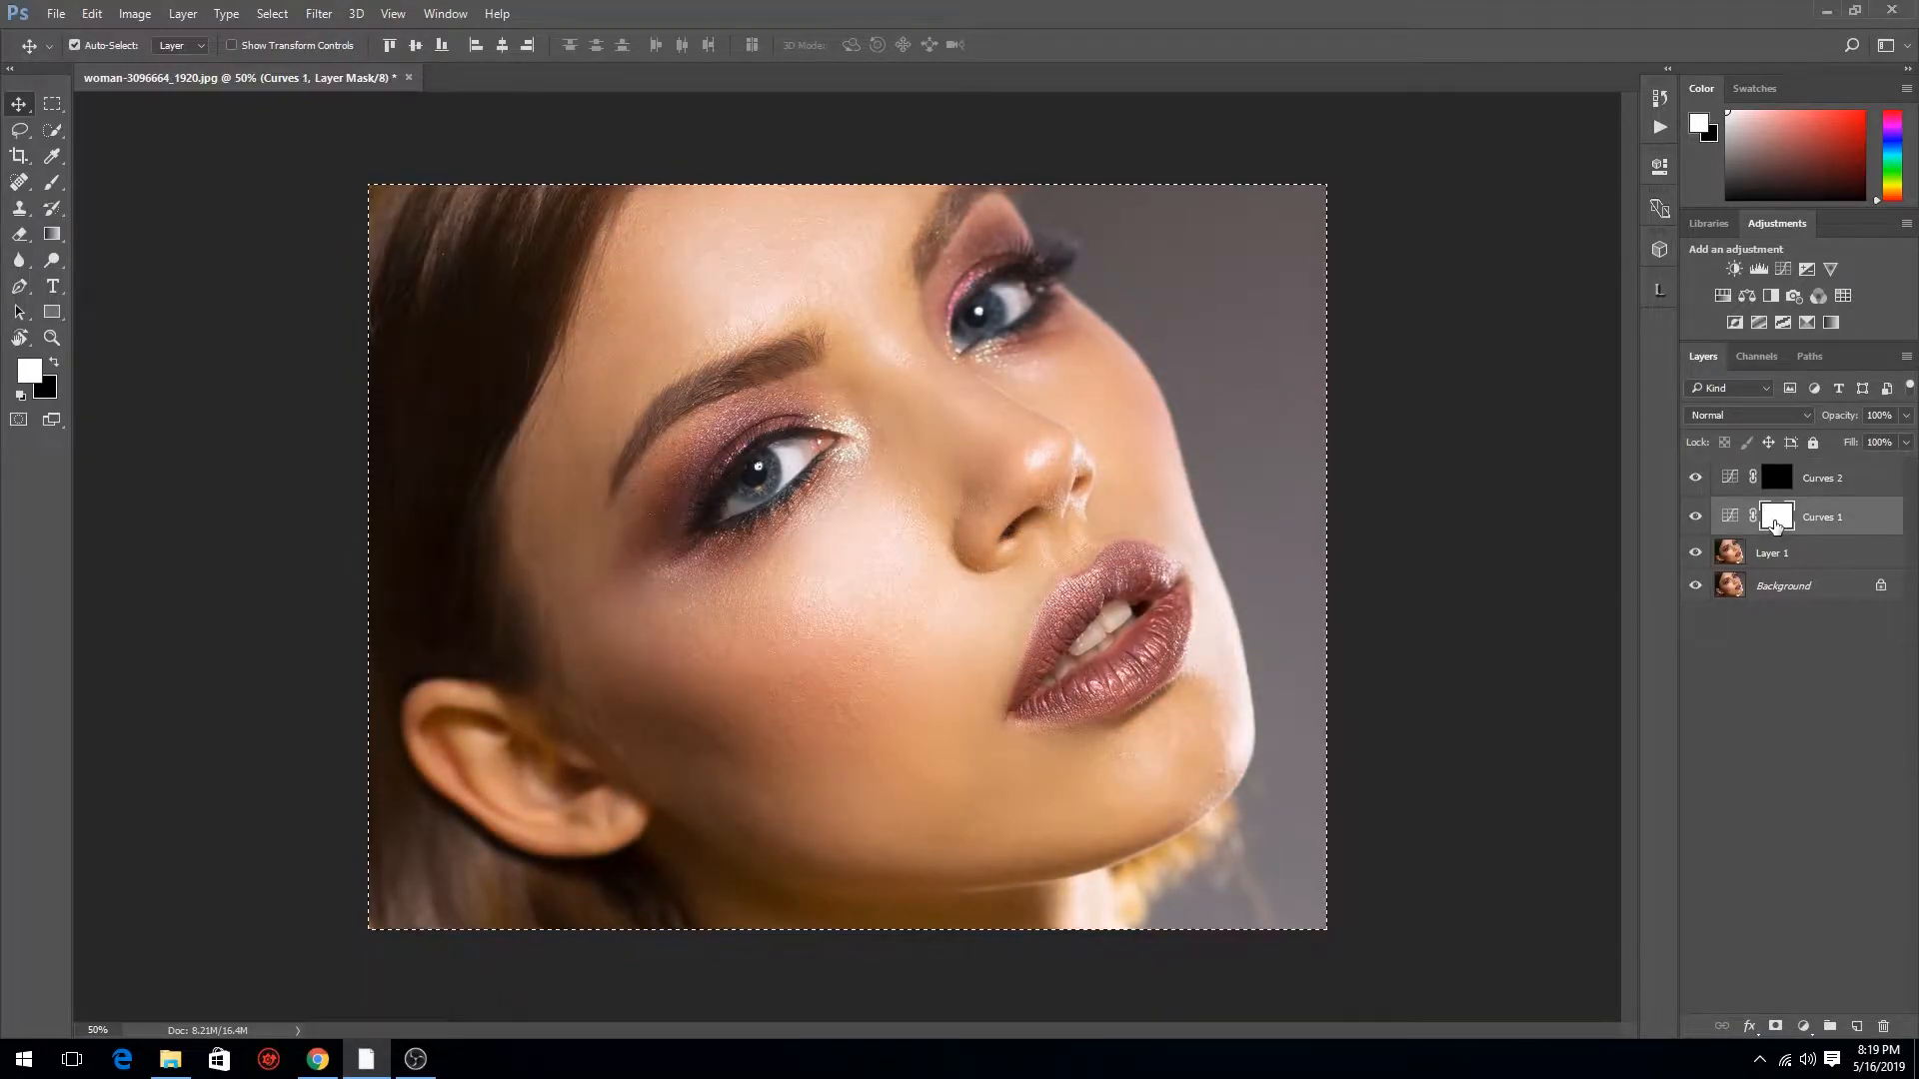
key("ctrl+i")
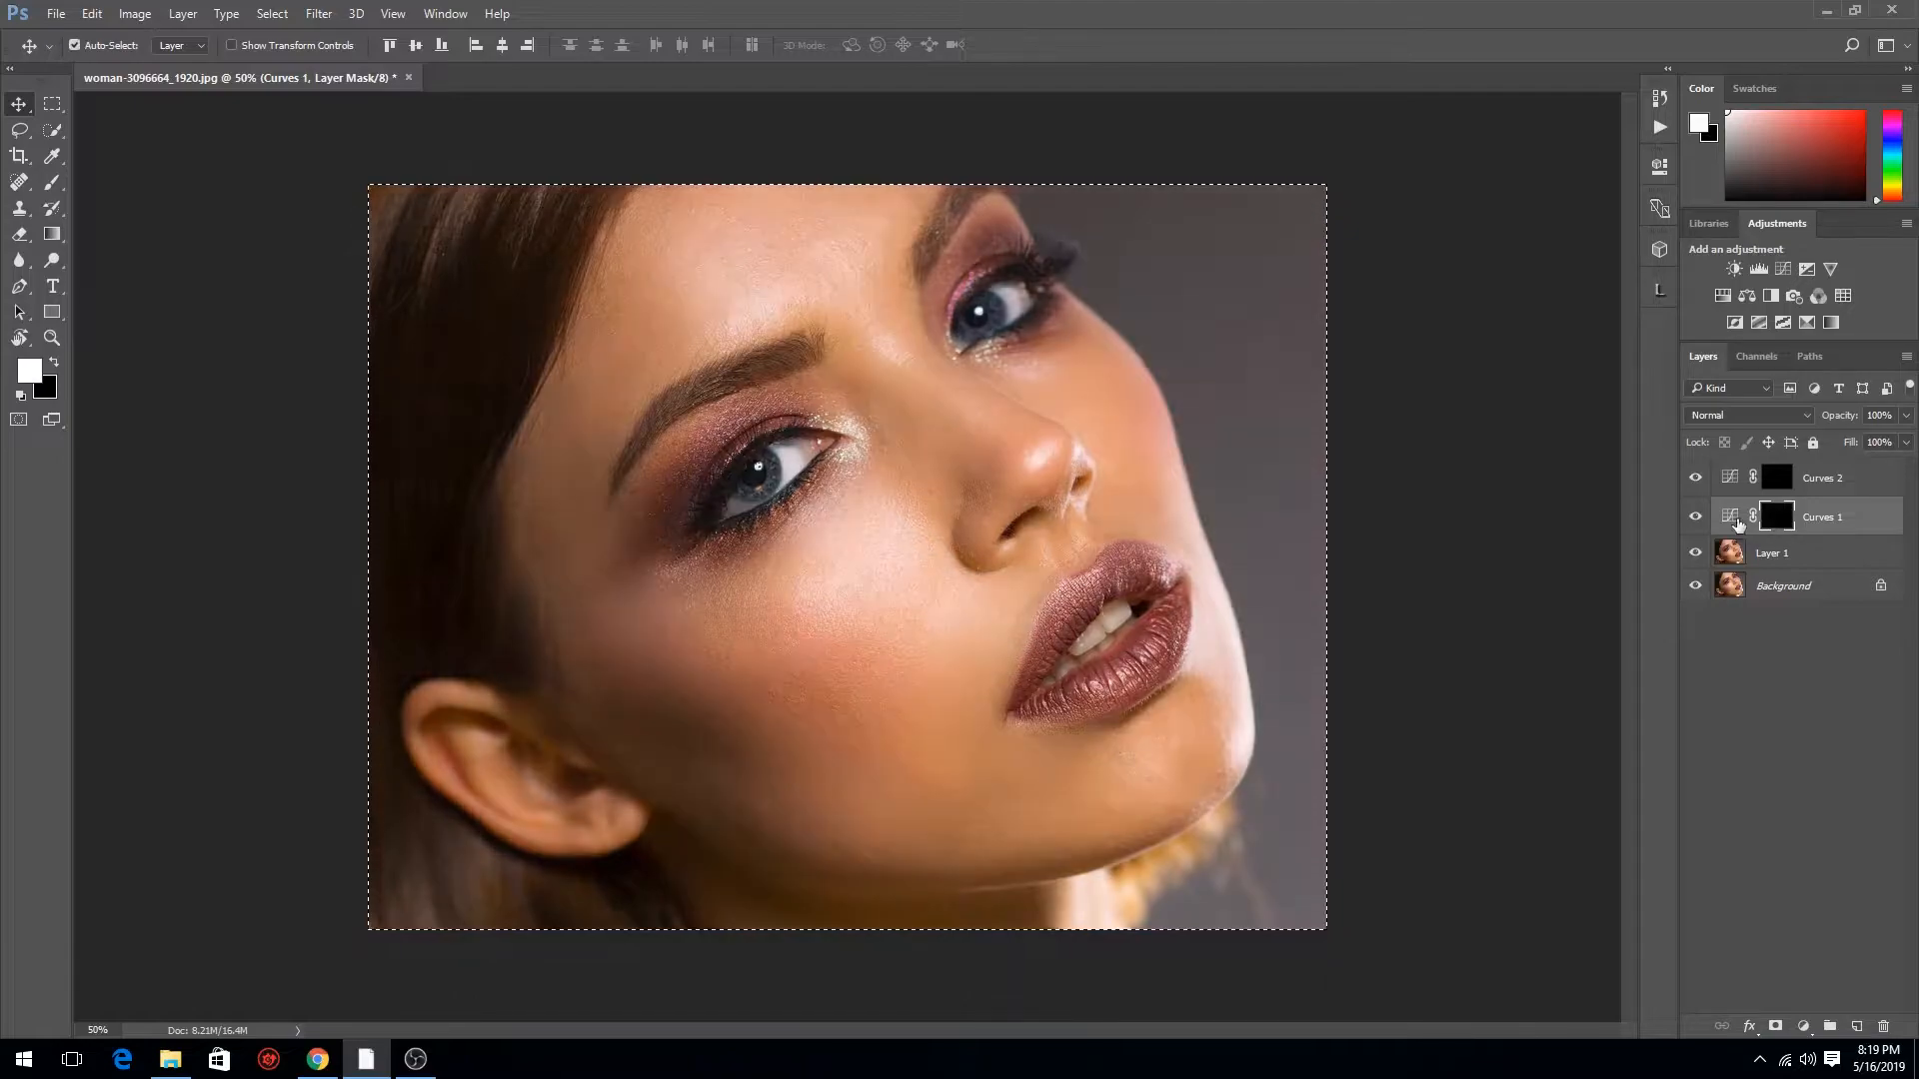
key("ctrl+d")
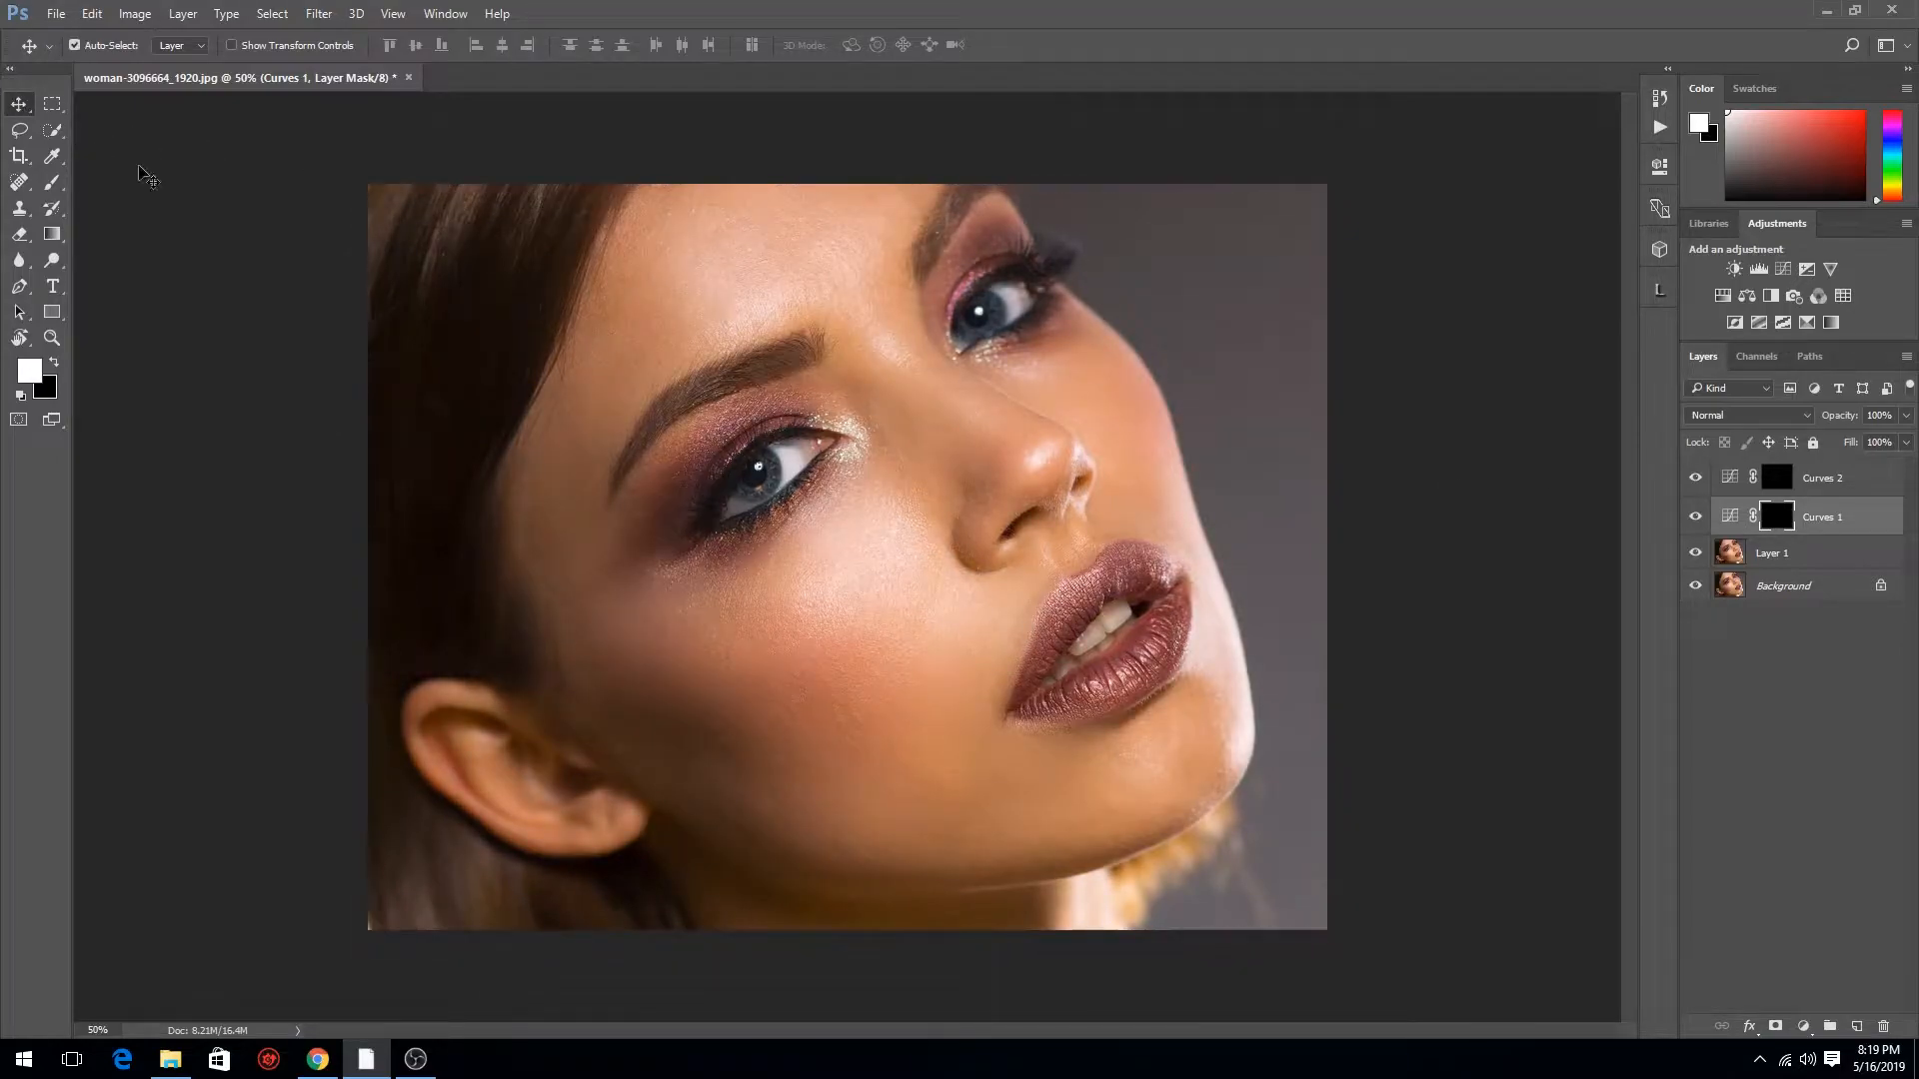
With a low-opacity white Brush, paint highlights on the Curves 1 mask over the near cheek and forehead
left_click(54, 205)
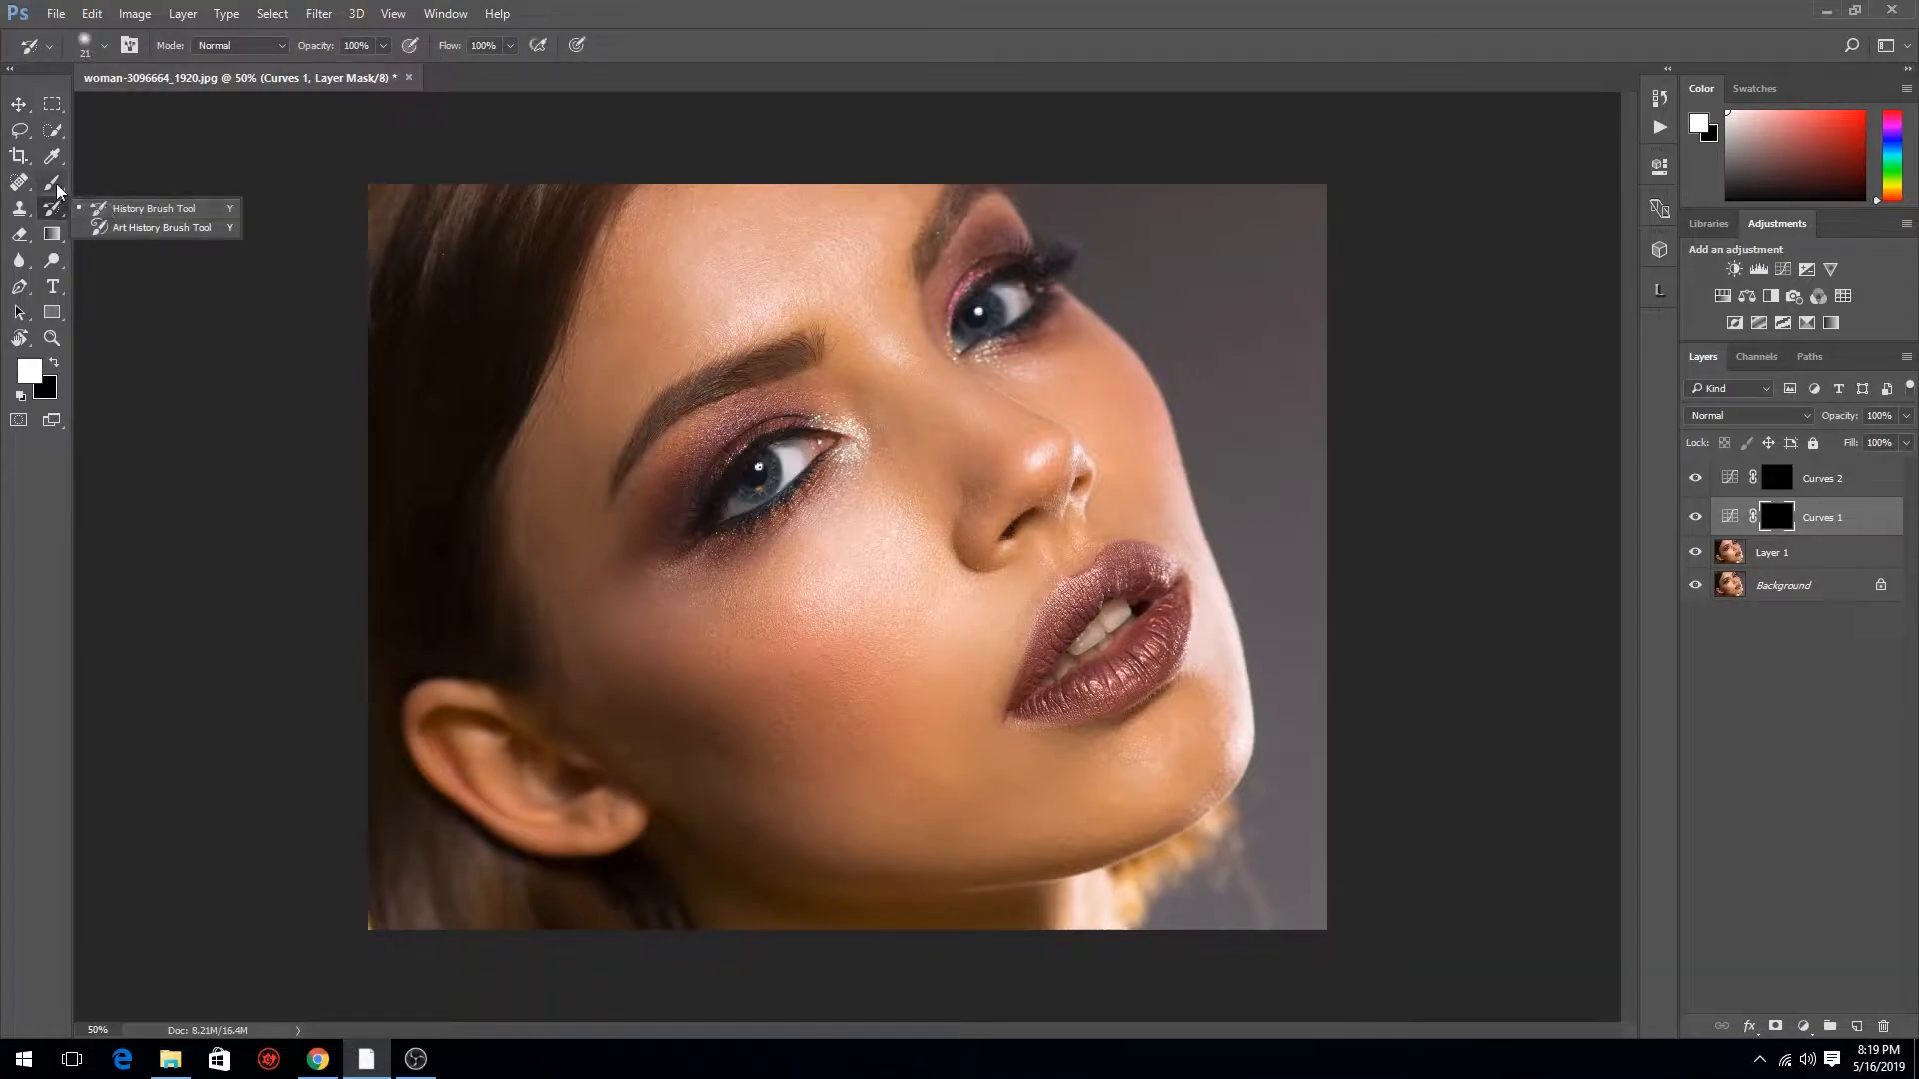
left_click(54, 184)
left_click_drag(368, 48, 351, 50)
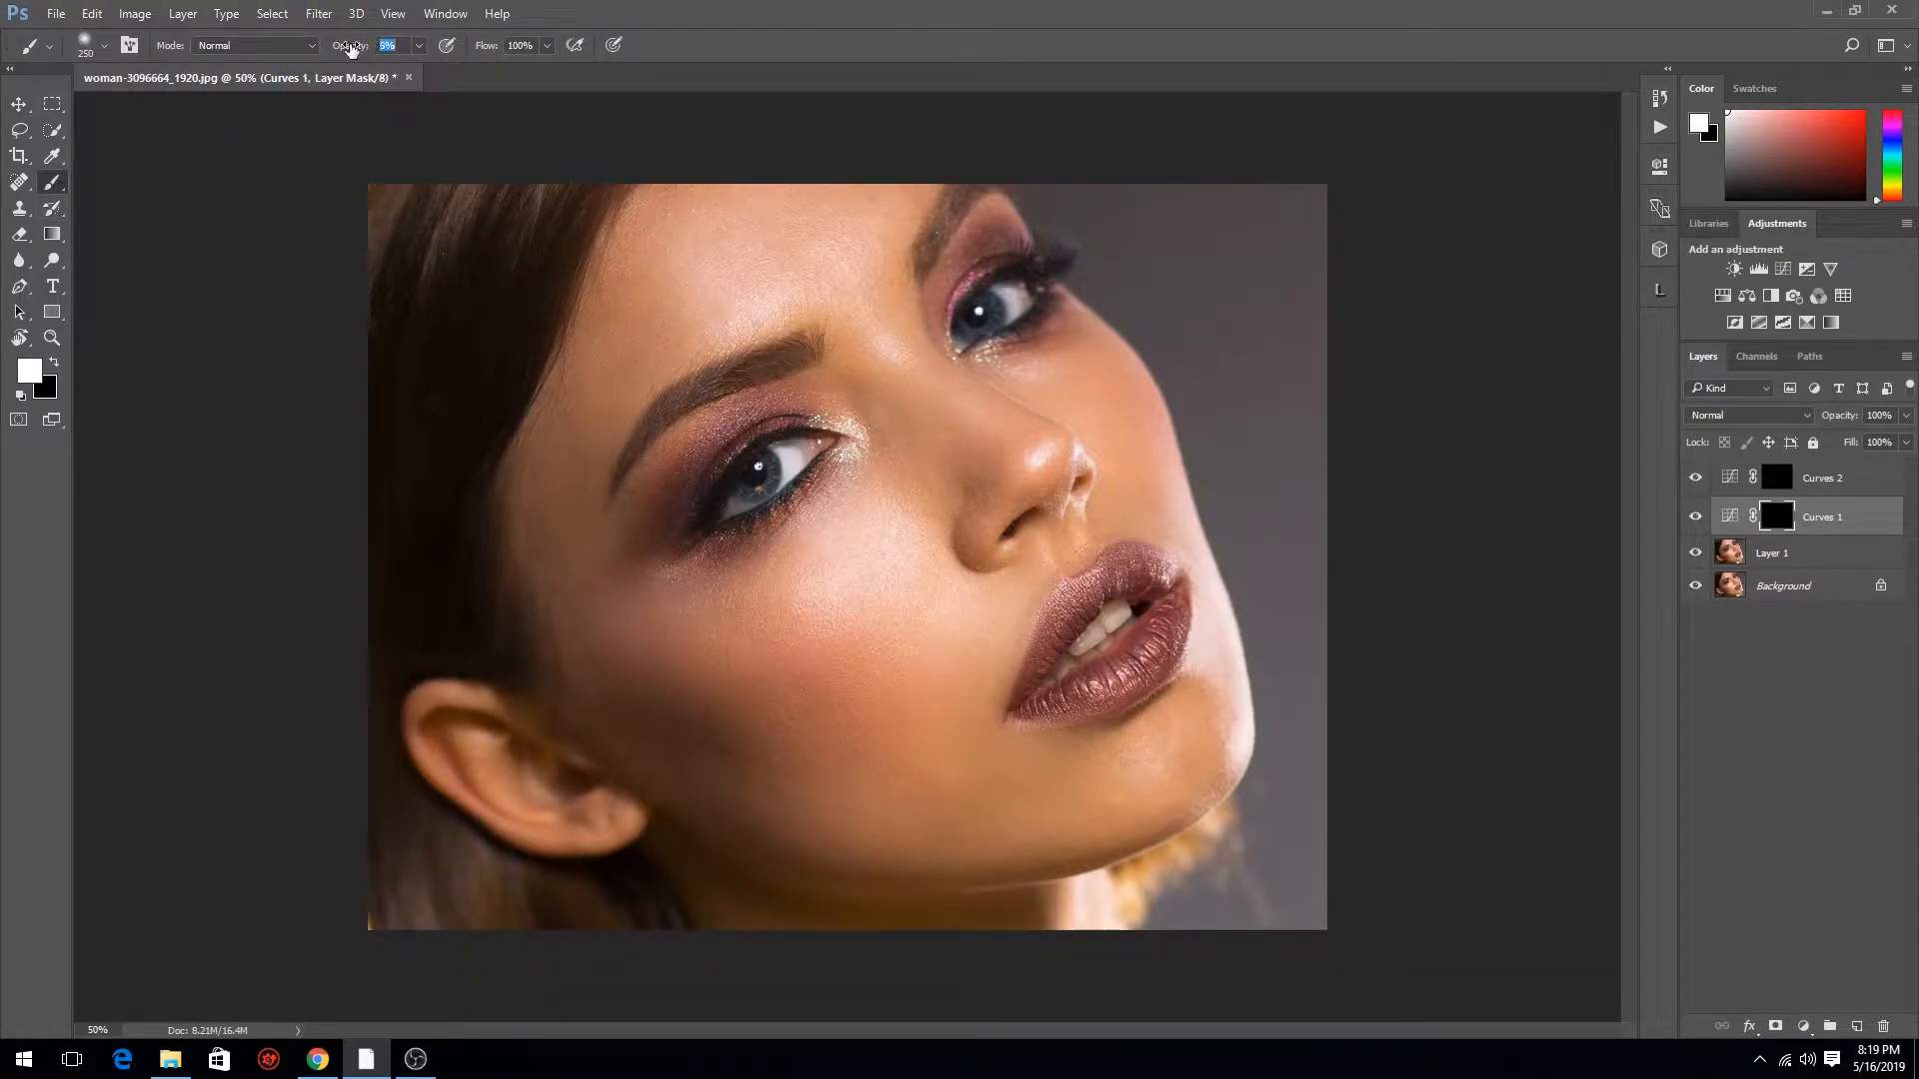
mouse_move(848, 559)
left_mouse_down()
mouse_move(907, 618)
mouse_move(809, 633)
left_mouse_up()
left_click_drag(795, 246, 827, 239)
With a smaller brush, paint highlights on the Curves 1 mask along the nose, far cheek, chin and near cheek
key("bracketleft")
key("bracketleft")
key("bracketleft")
key("bracketleft")
mouse_move(917, 364)
left_mouse_down()
mouse_move(956, 411)
mouse_move(1007, 364)
left_mouse_up()
left_click_drag(1191, 507, 1186, 684)
left_click_drag(1034, 663, 1214, 689)
left_click_drag(785, 608, 837, 692)
Enlarge the brush, strengthen the near cheek highlight at 17% opacity, and set the brush opacity to 15%
key("bracketright")
key("bracketright")
left_click_drag(380, 46, 399, 45)
type("17")
left_click_drag(777, 639, 863, 609)
left_click_drag(380, 46, 400, 44)
type("15")
right_click(785, 385, "alt")
Select the Curves 2 layer and toggle its visibility to compare the image with and without it
left_click(1841, 480)
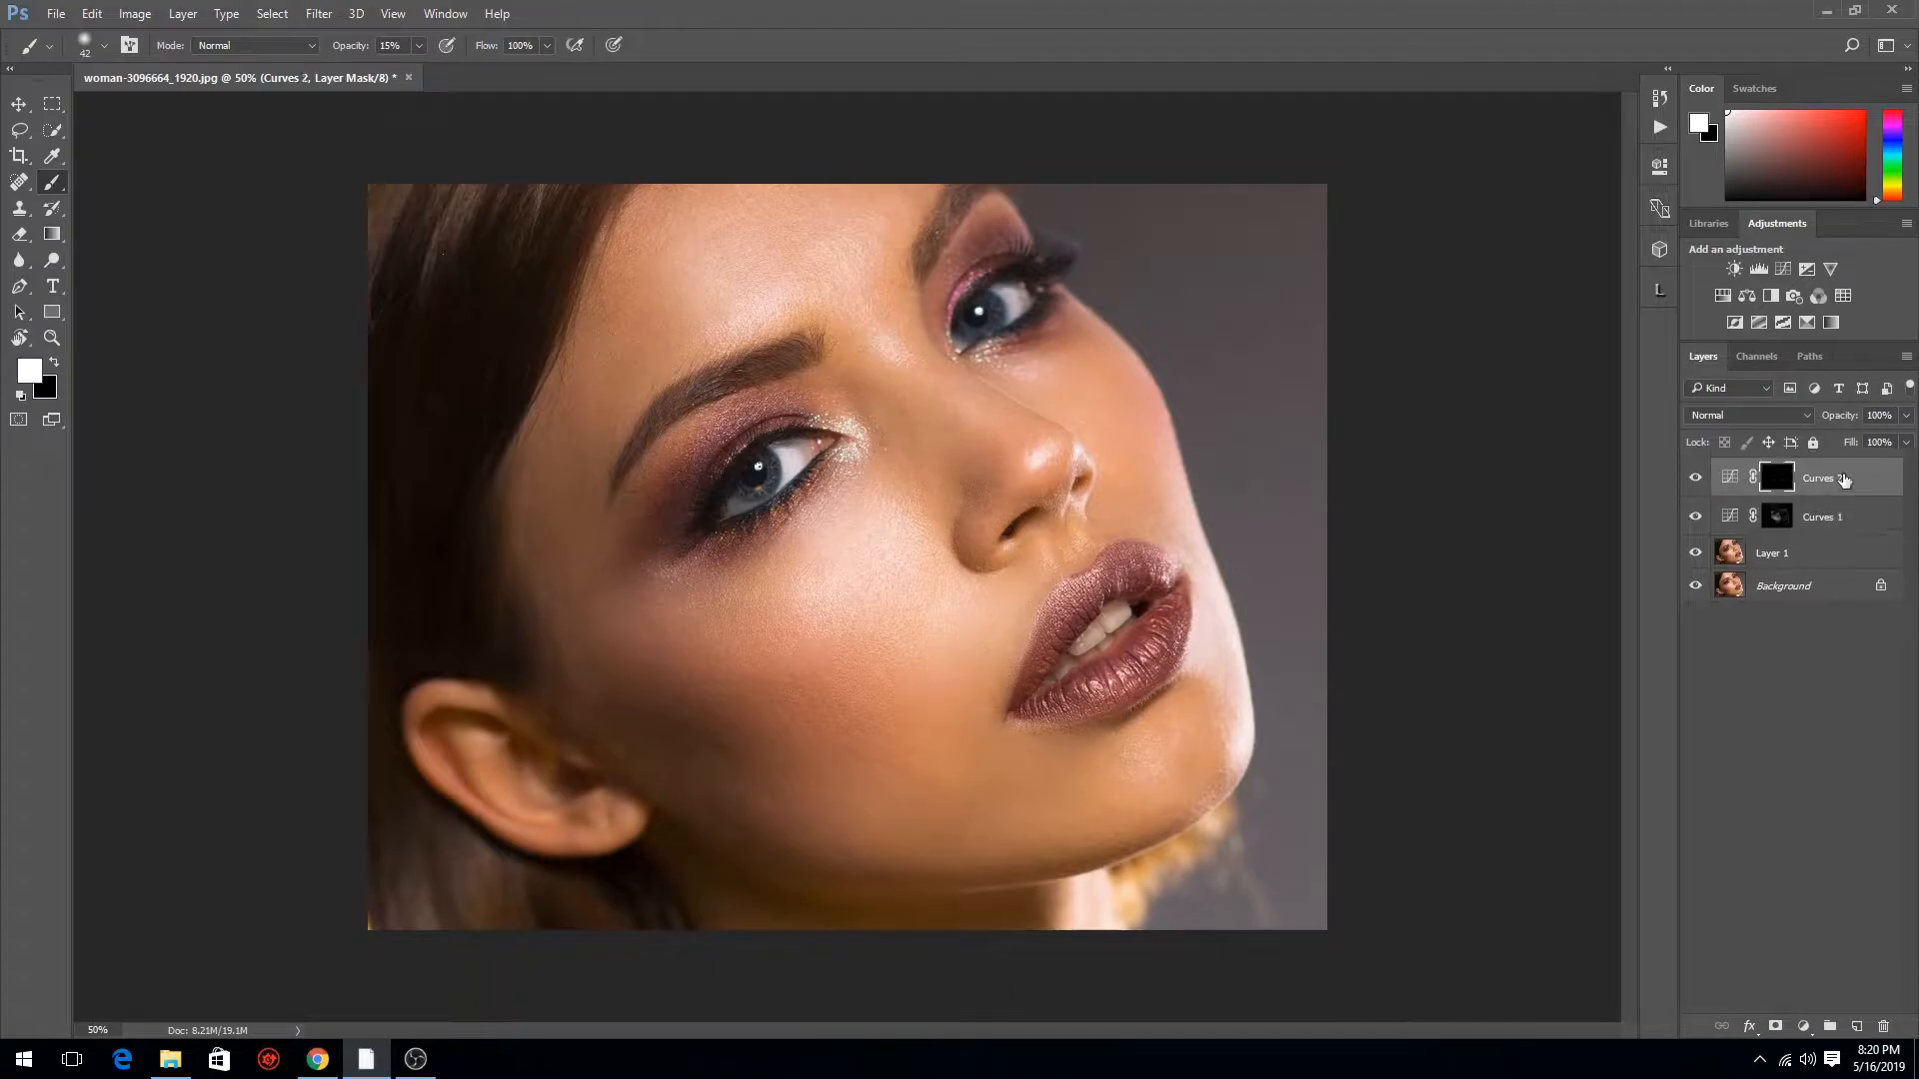
left_click(1696, 479)
left_click(1696, 479)
right_click(1228, 642, "alt")
Stamp all visible layers into a new top layer and open it in the Camera Raw Filter
key("ctrl+alt+shift+e")
key("x")
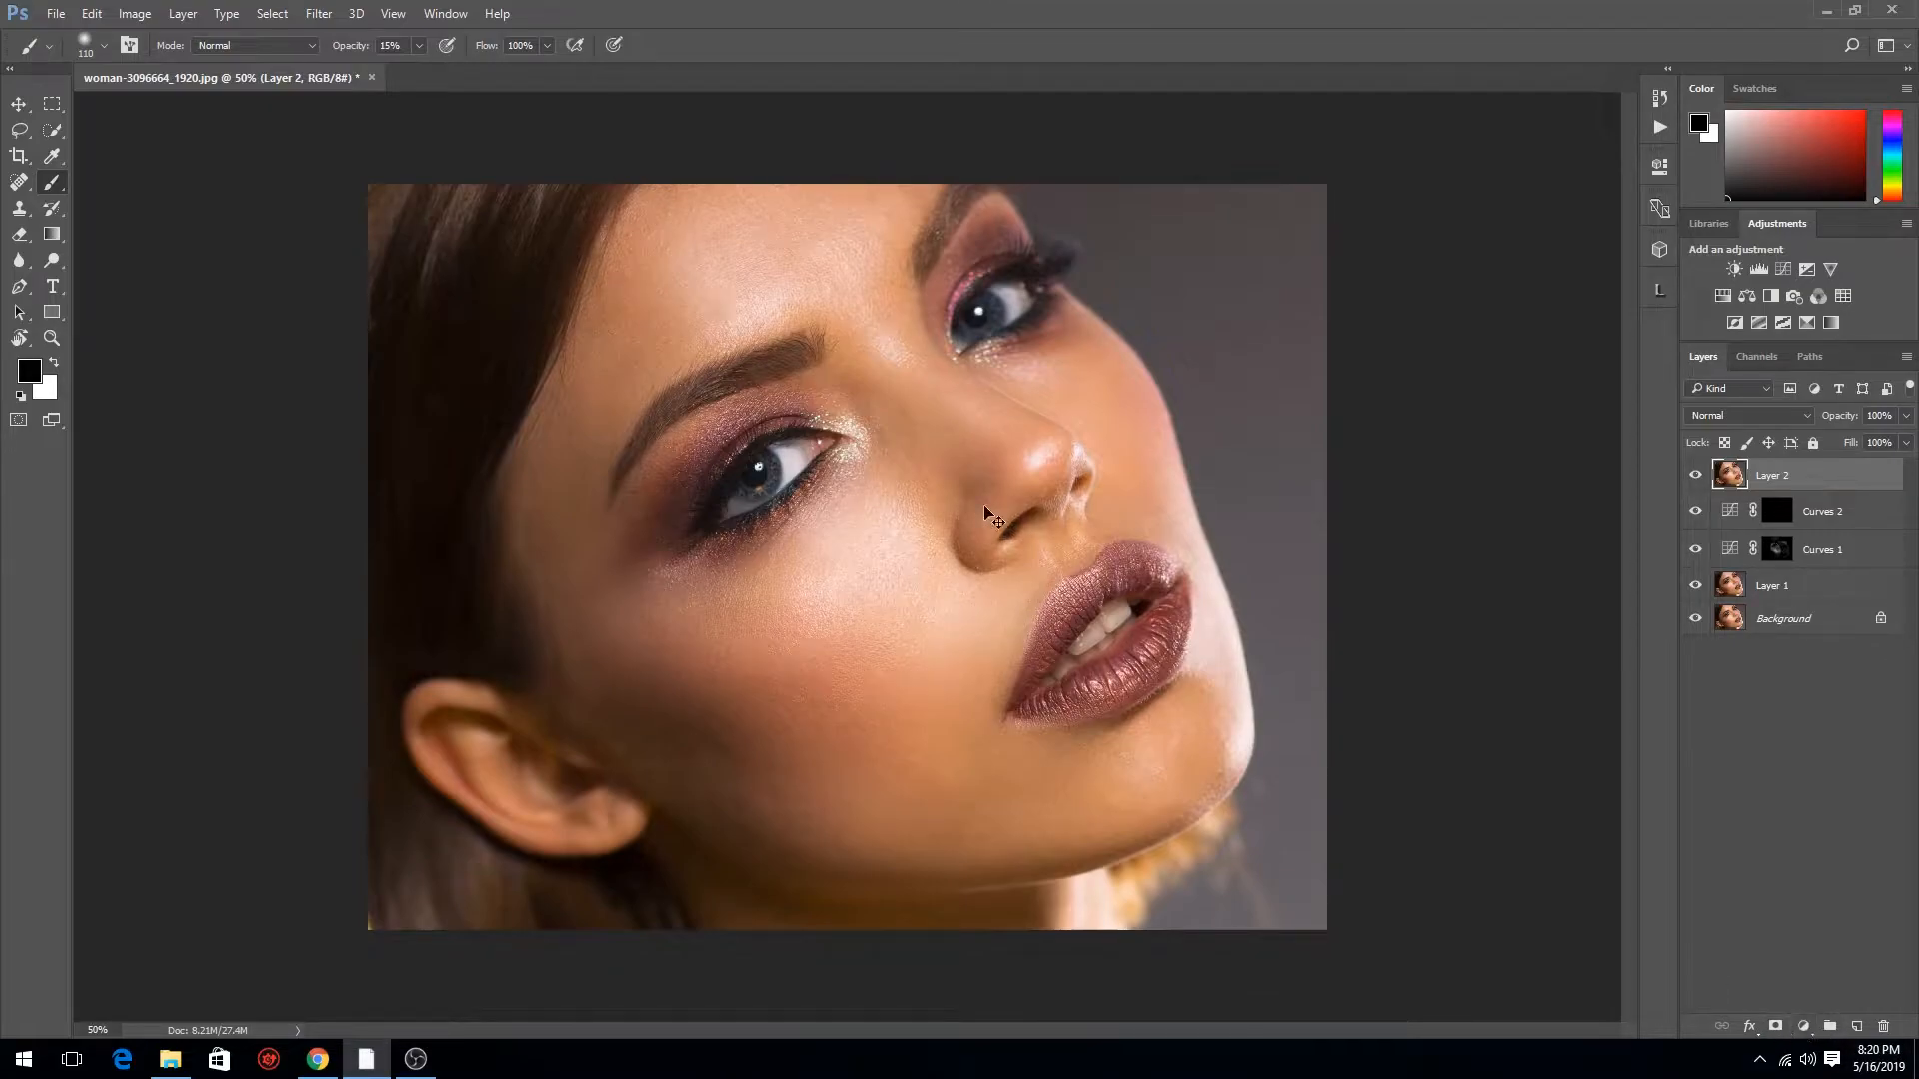
left_click(319, 14)
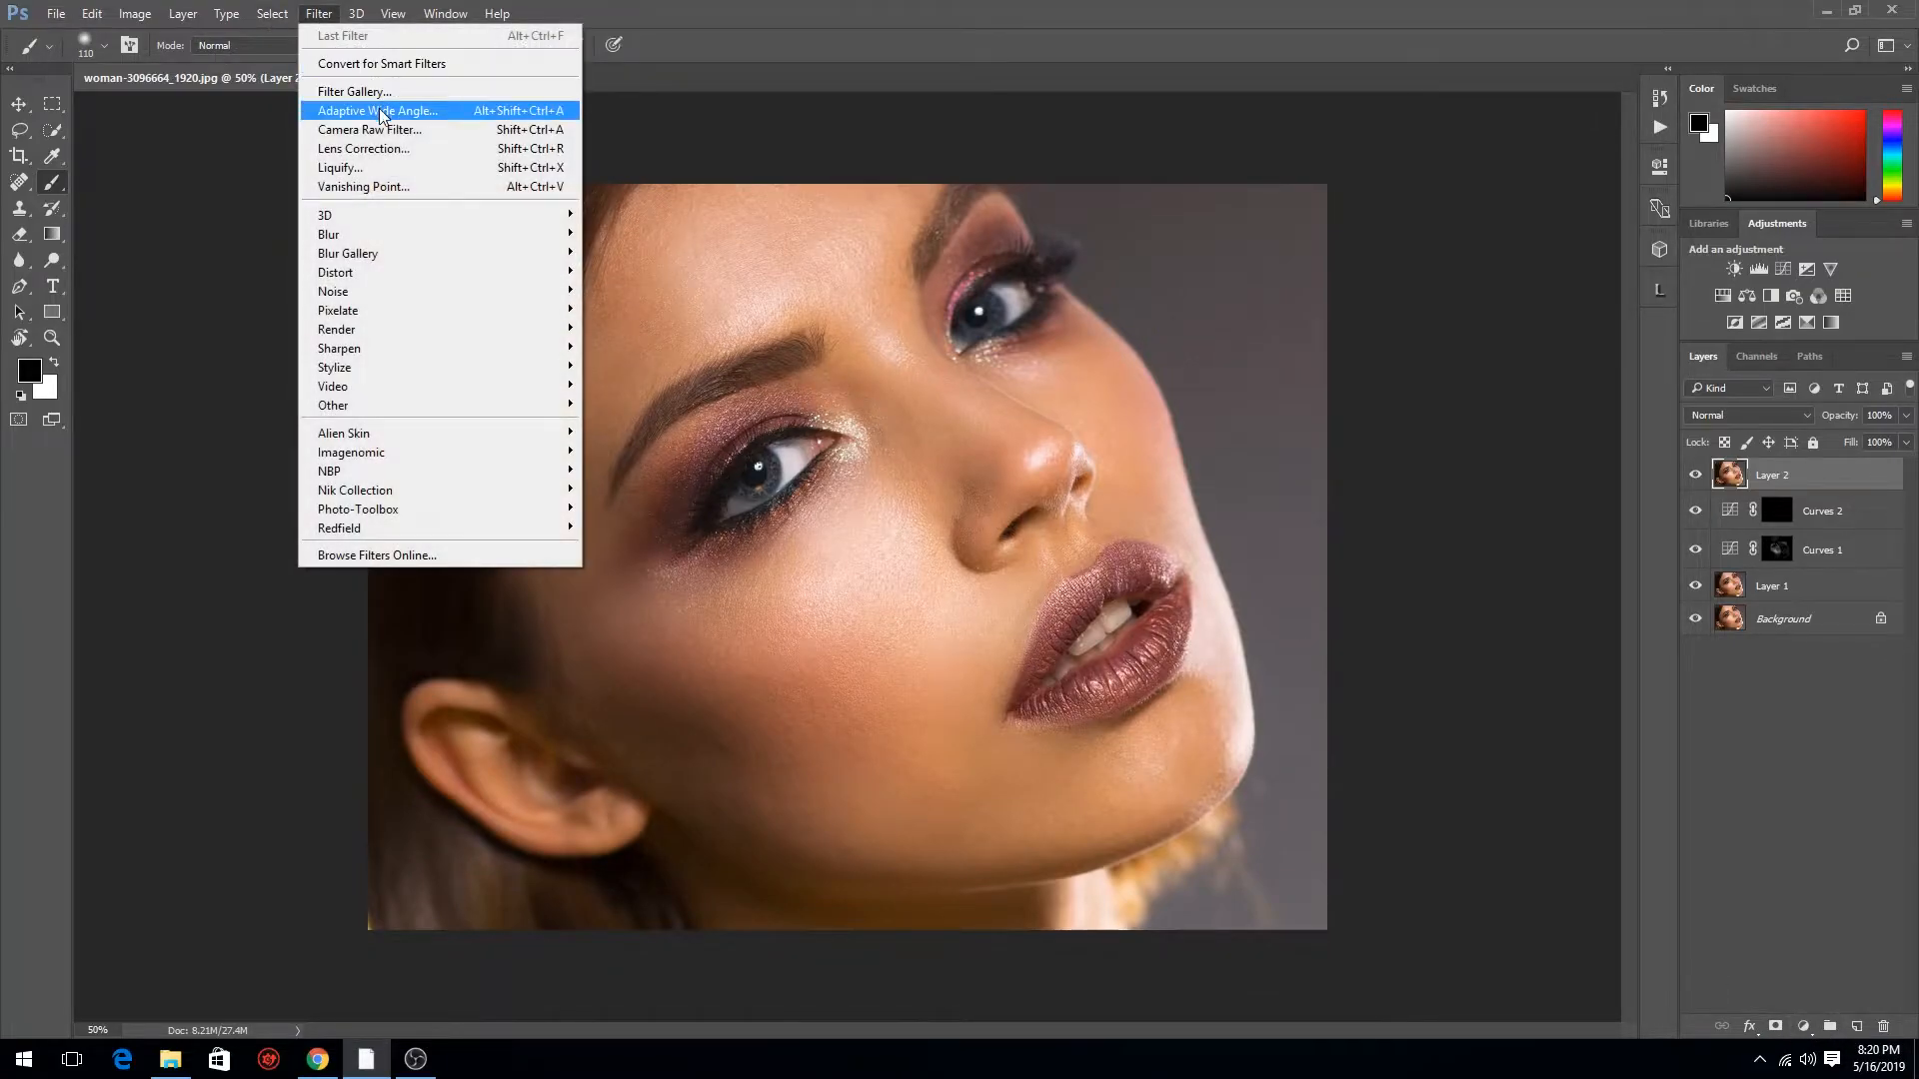
left_click(390, 131)
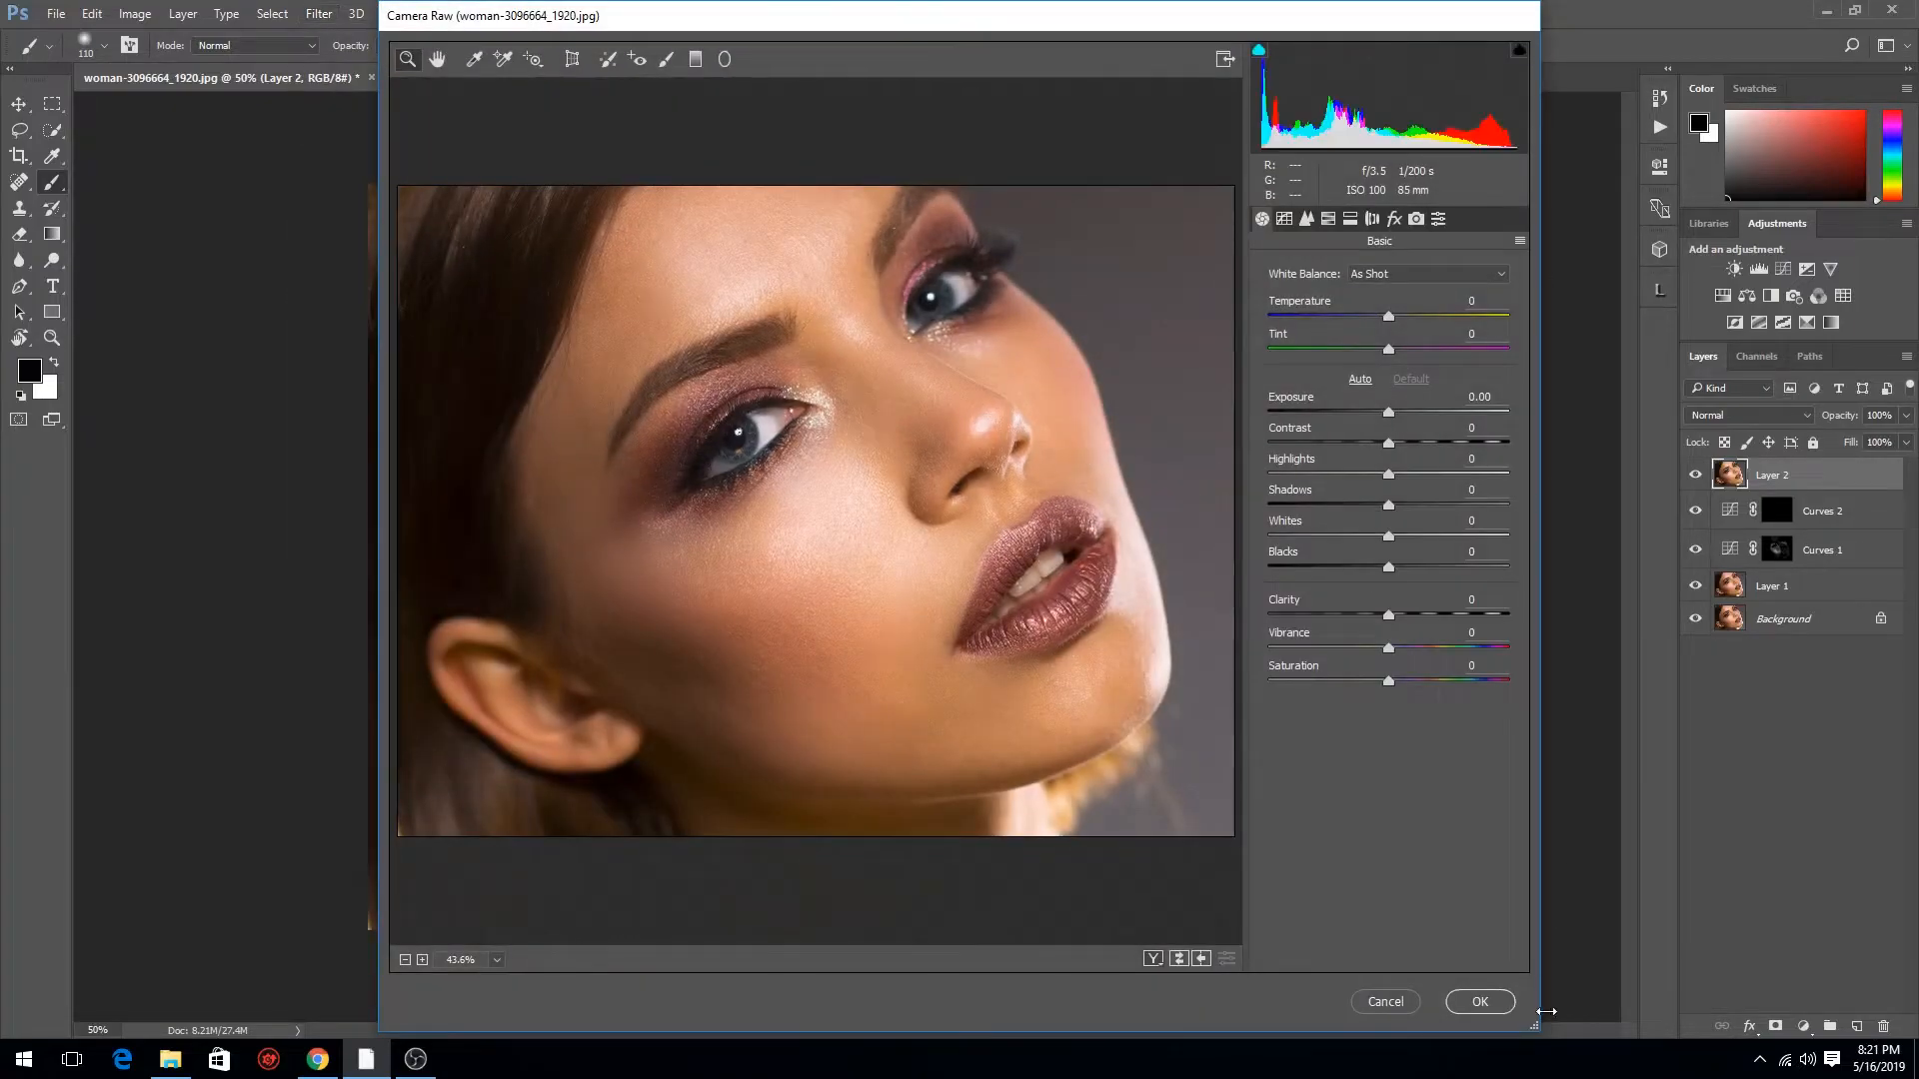
Enlarge the Camera Raw window and show the before and after views side by side
left_click_drag(1538, 1030, 1910, 1035)
left_click_drag(1149, 15, 796, 15)
left_click_drag(1556, 1036, 1829, 1035)
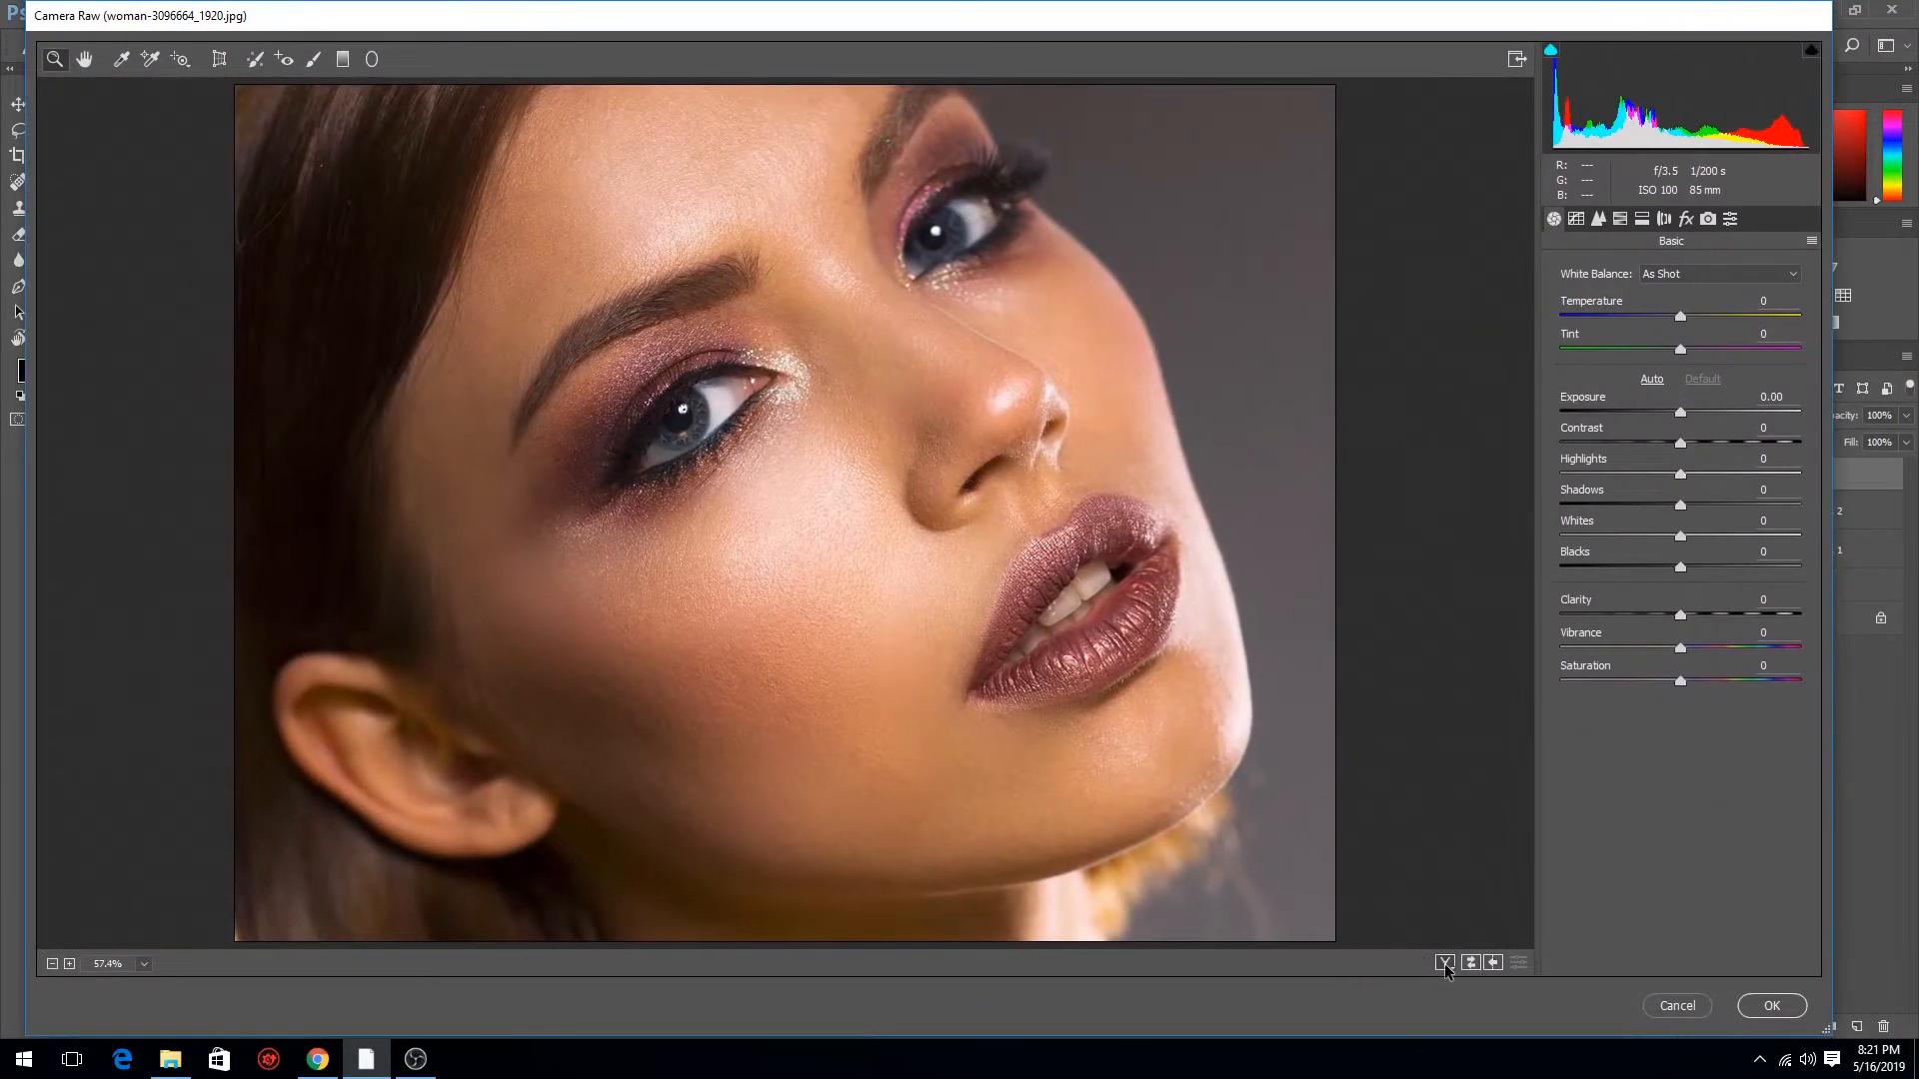
key("q")
Set Temperature -3, Tint +8, Exposure +0.15, Contrast -2, Highlights -17, Shadows -5, Blacks -3, Clarity +5 and Saturation +3
left_click(1677, 318)
left_click_drag(1680, 350, 1675, 318)
left_click(1678, 441)
left_click_drag(1680, 412, 1682, 443)
mouse_move(1680, 474)
left_mouse_down()
mouse_move(1660, 474)
mouse_move(1661, 502)
left_mouse_up()
left_click_drag(1680, 566, 1686, 613)
left_click_drag(1680, 681, 1686, 683)
left_click_drag(1692, 350, 1690, 349)
left_click_drag(1675, 317, 1677, 316)
left_click_drag(1681, 444, 1684, 412)
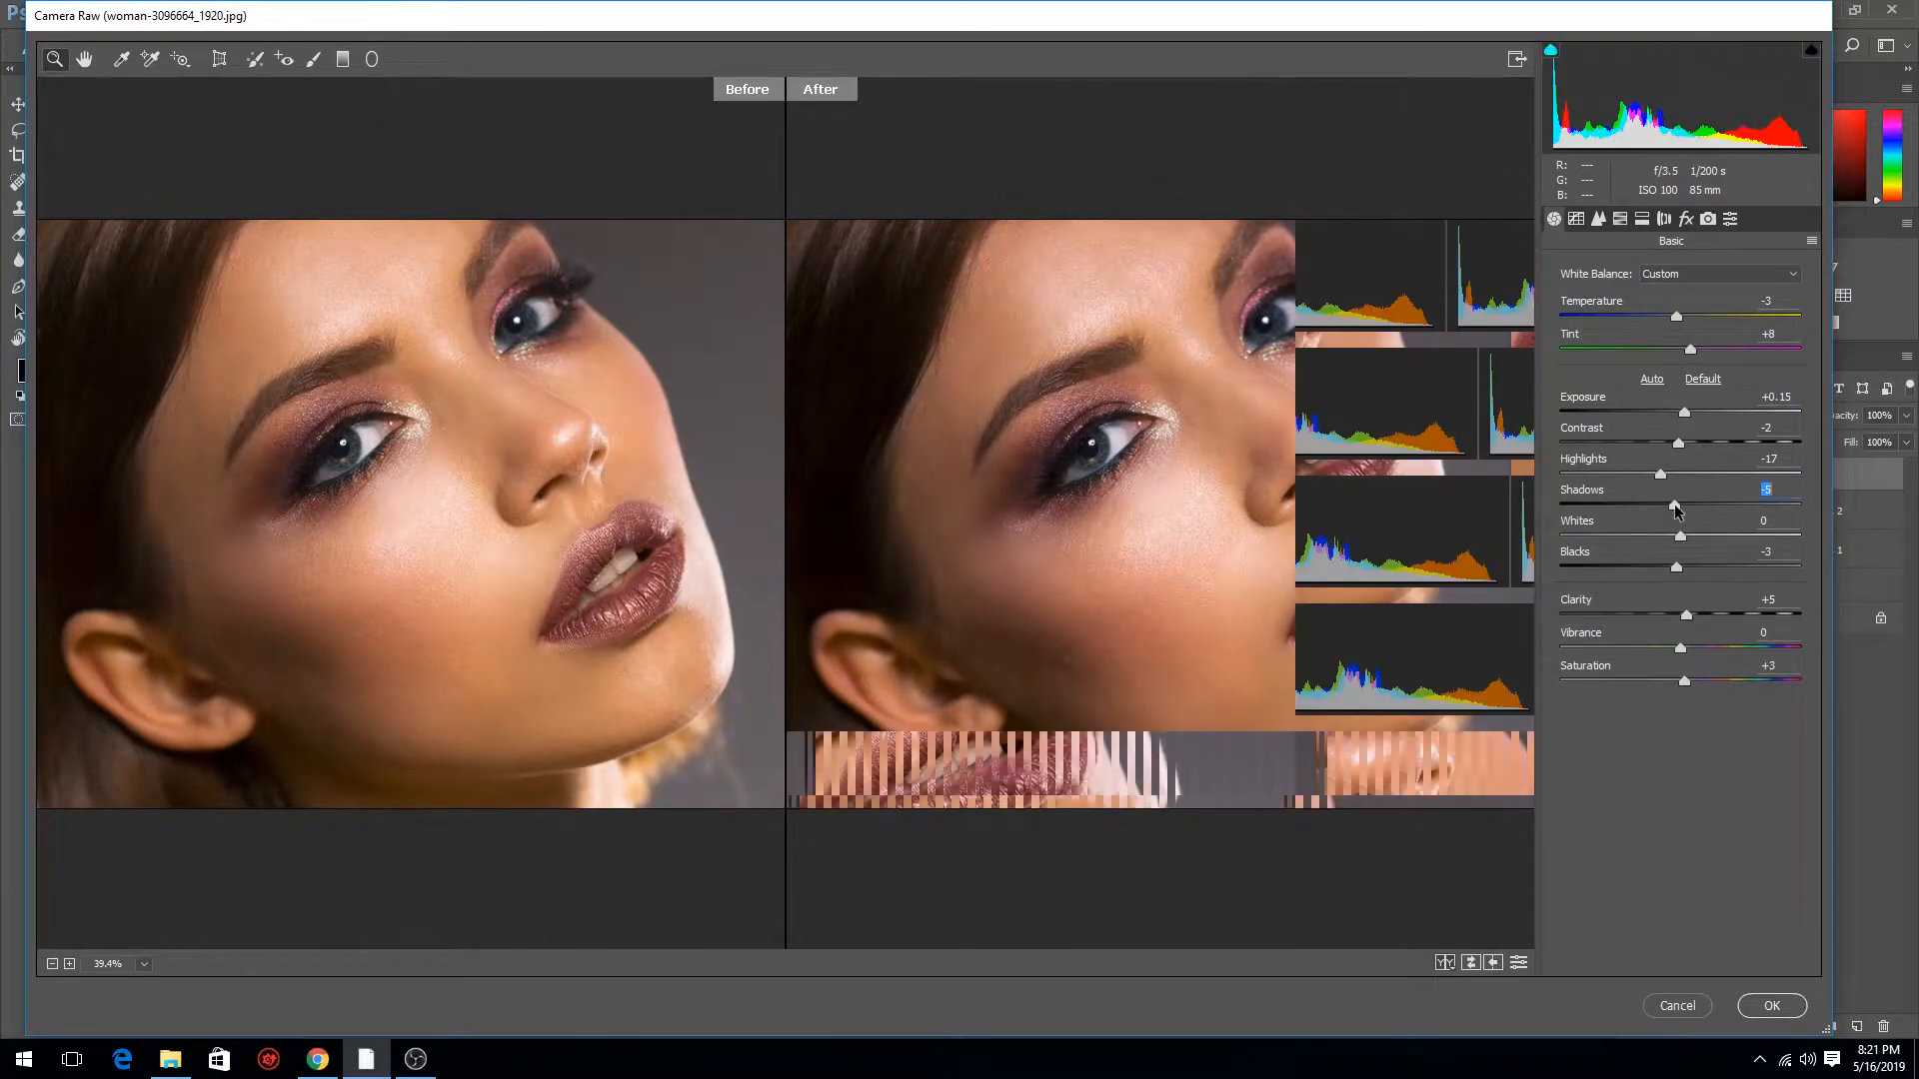
Lower the tone curve Highlights to about -11, adjust individual HSL colours, and apply the Camera Raw edits
left_click(1576, 218)
left_click_drag(1680, 594, 1670, 597)
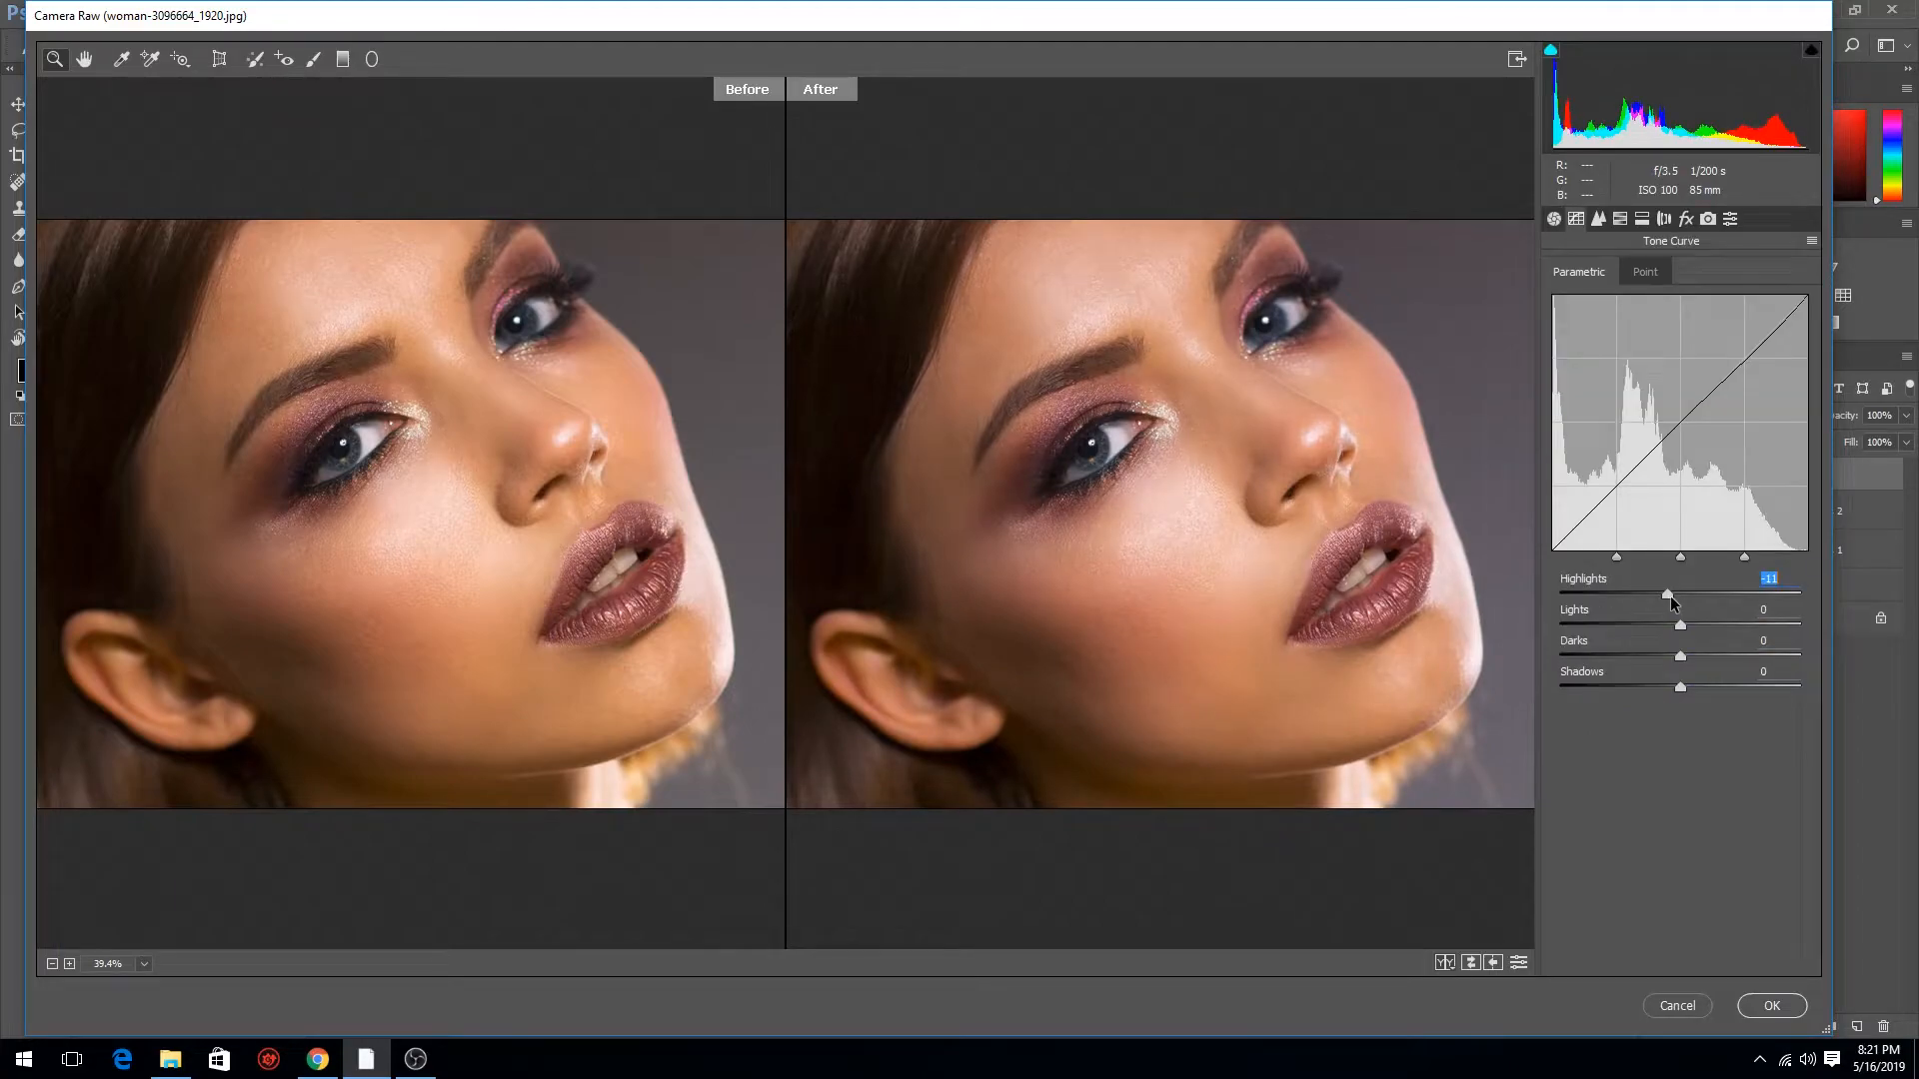
left_click(1621, 219)
left_click_drag(1680, 374, 1709, 407)
left_click(1625, 303)
left_click(1703, 303)
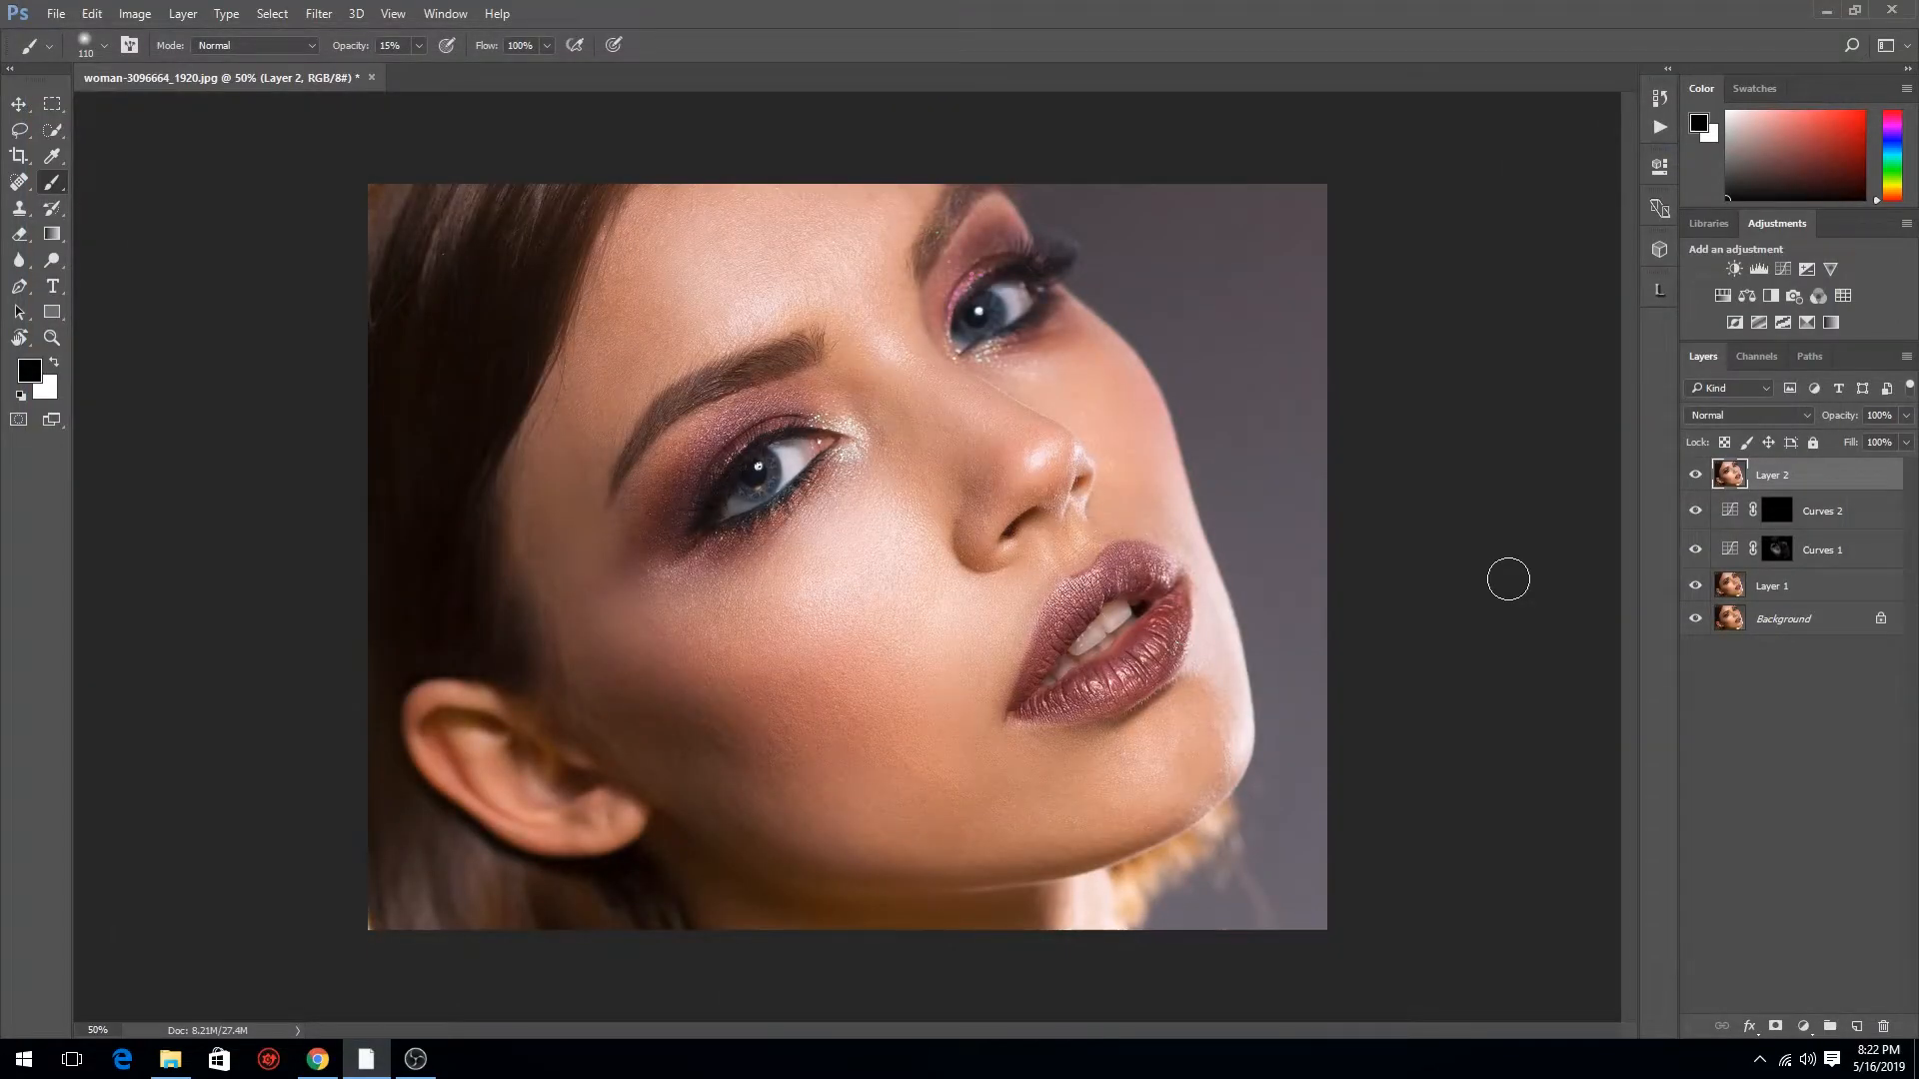
Duplicate Layer 2 and use the Healing Brush with sampled skin to clean up blemishes around the near eye and nose
scroll(925, 471, "down", 3)
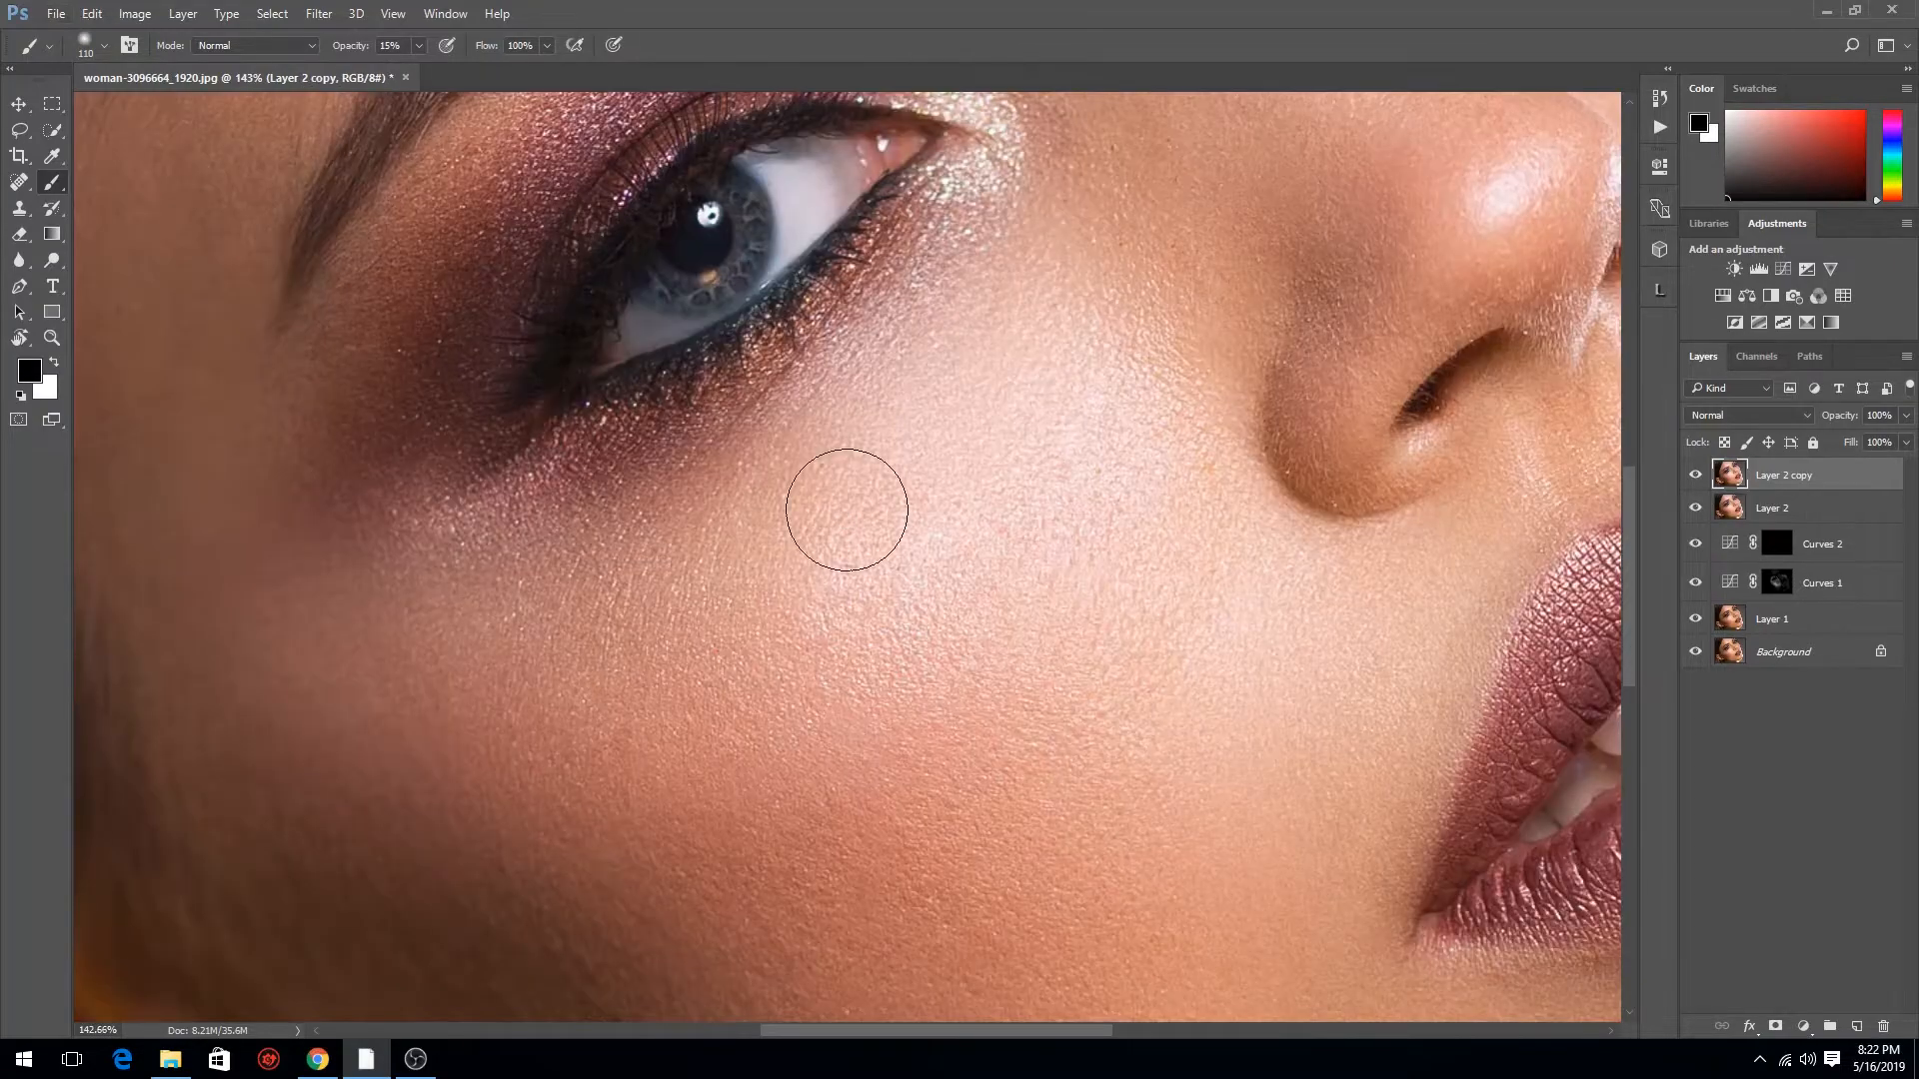
key("j")
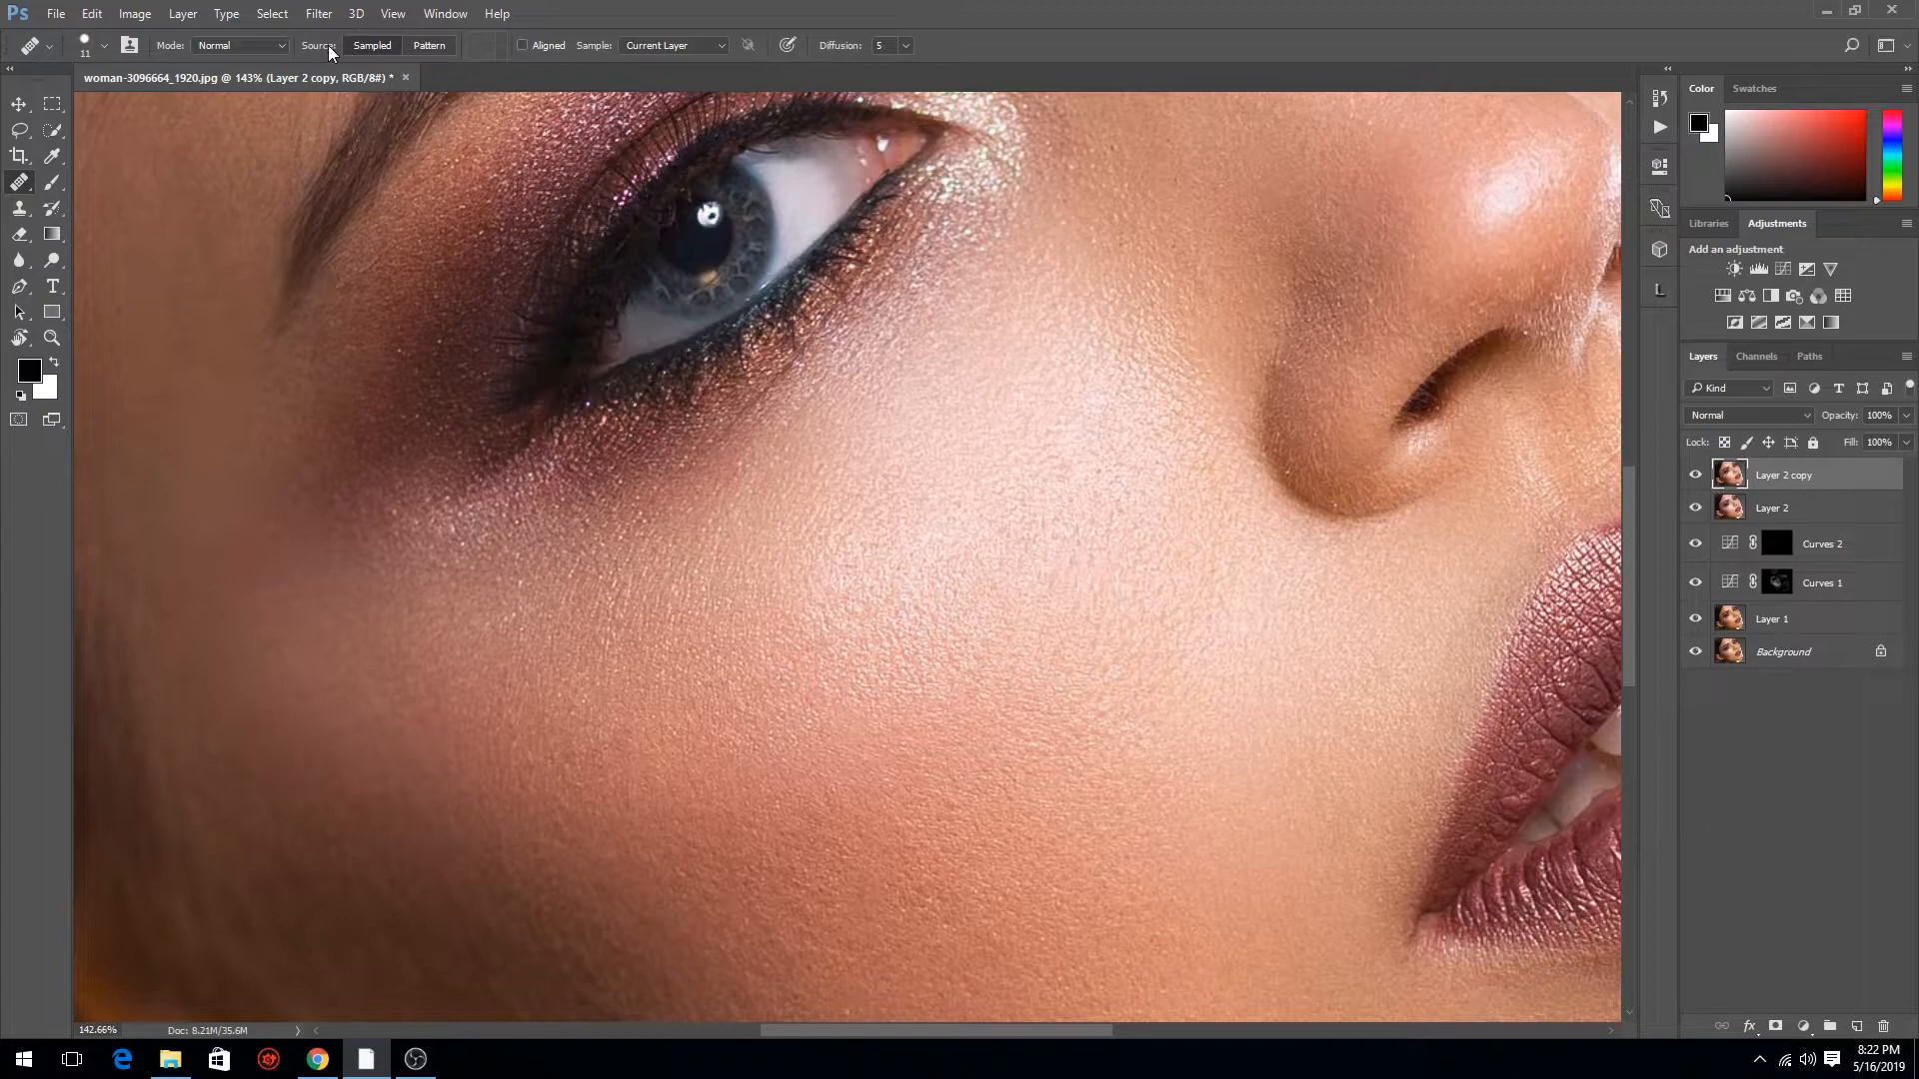
left_click(899, 292, "alt")
scroll(899, 292, "down", 4)
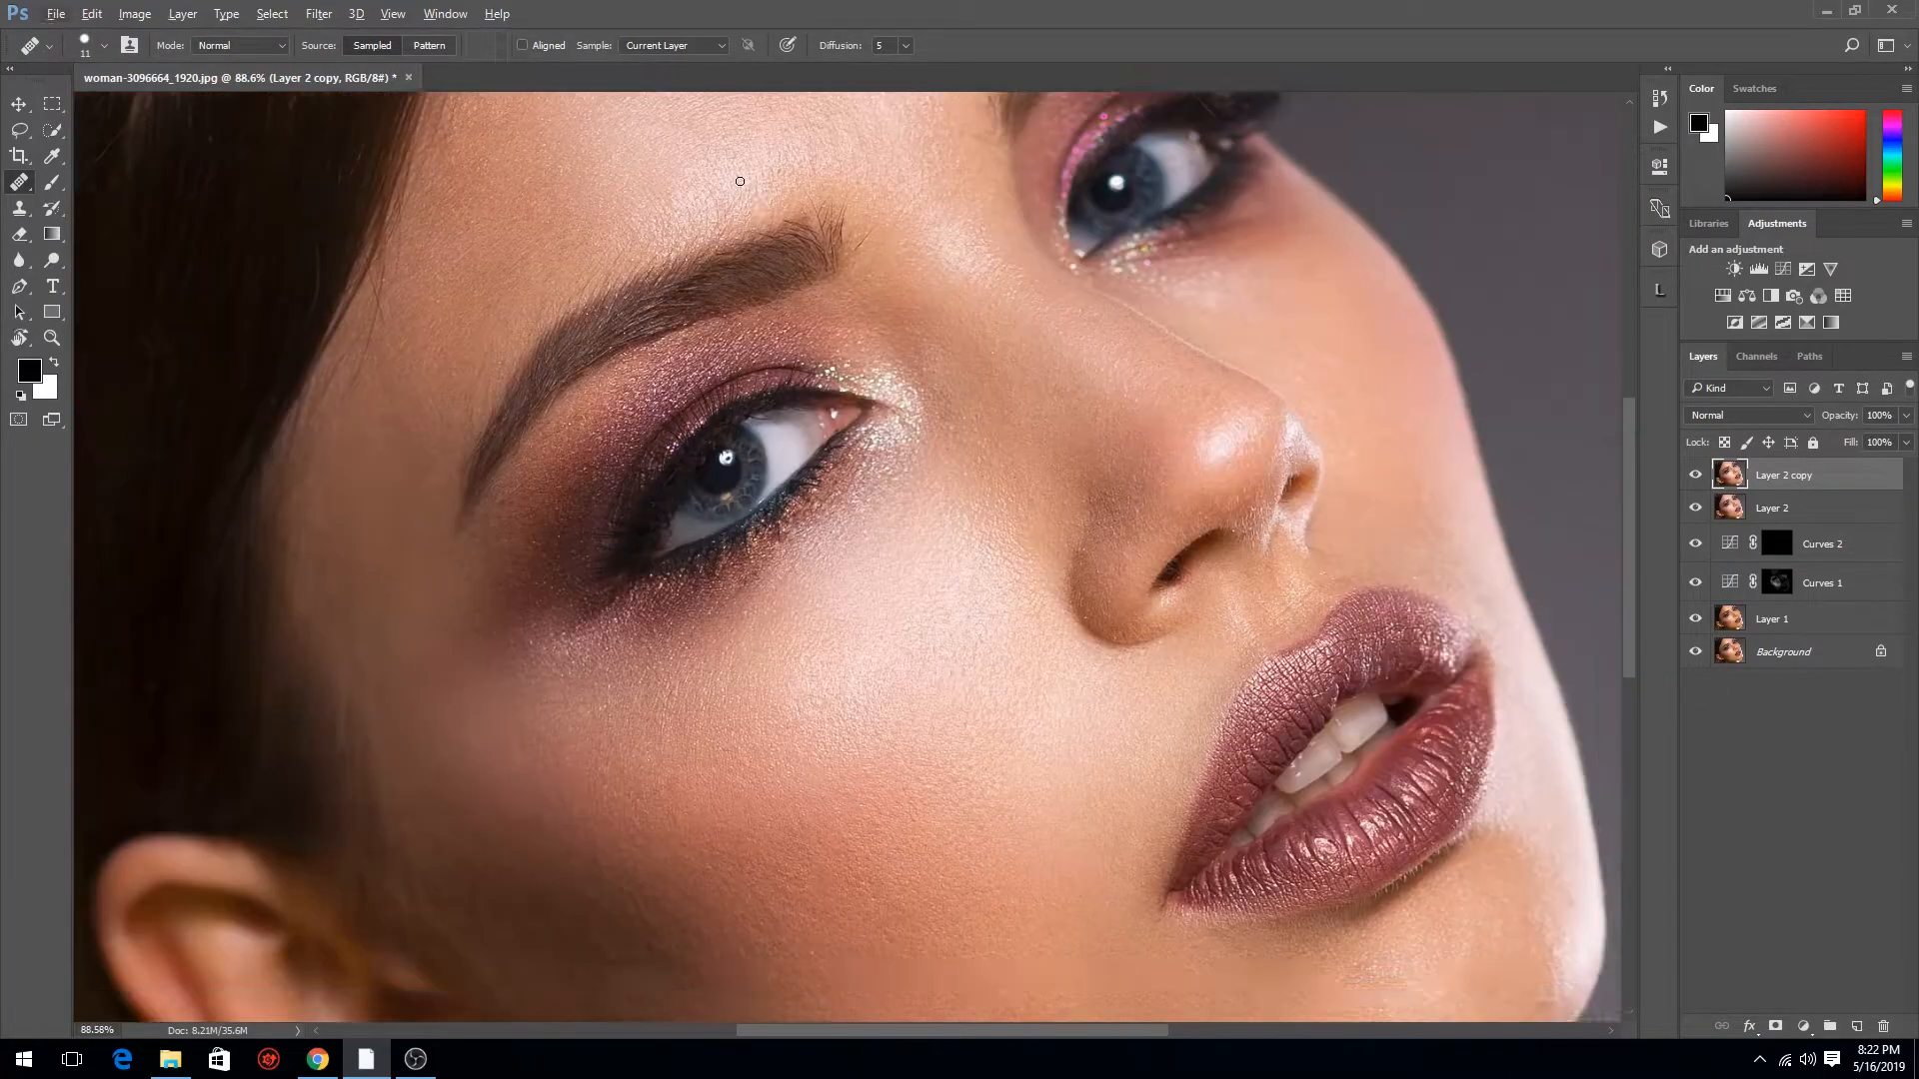
left_click_drag(740, 181, 781, 233)
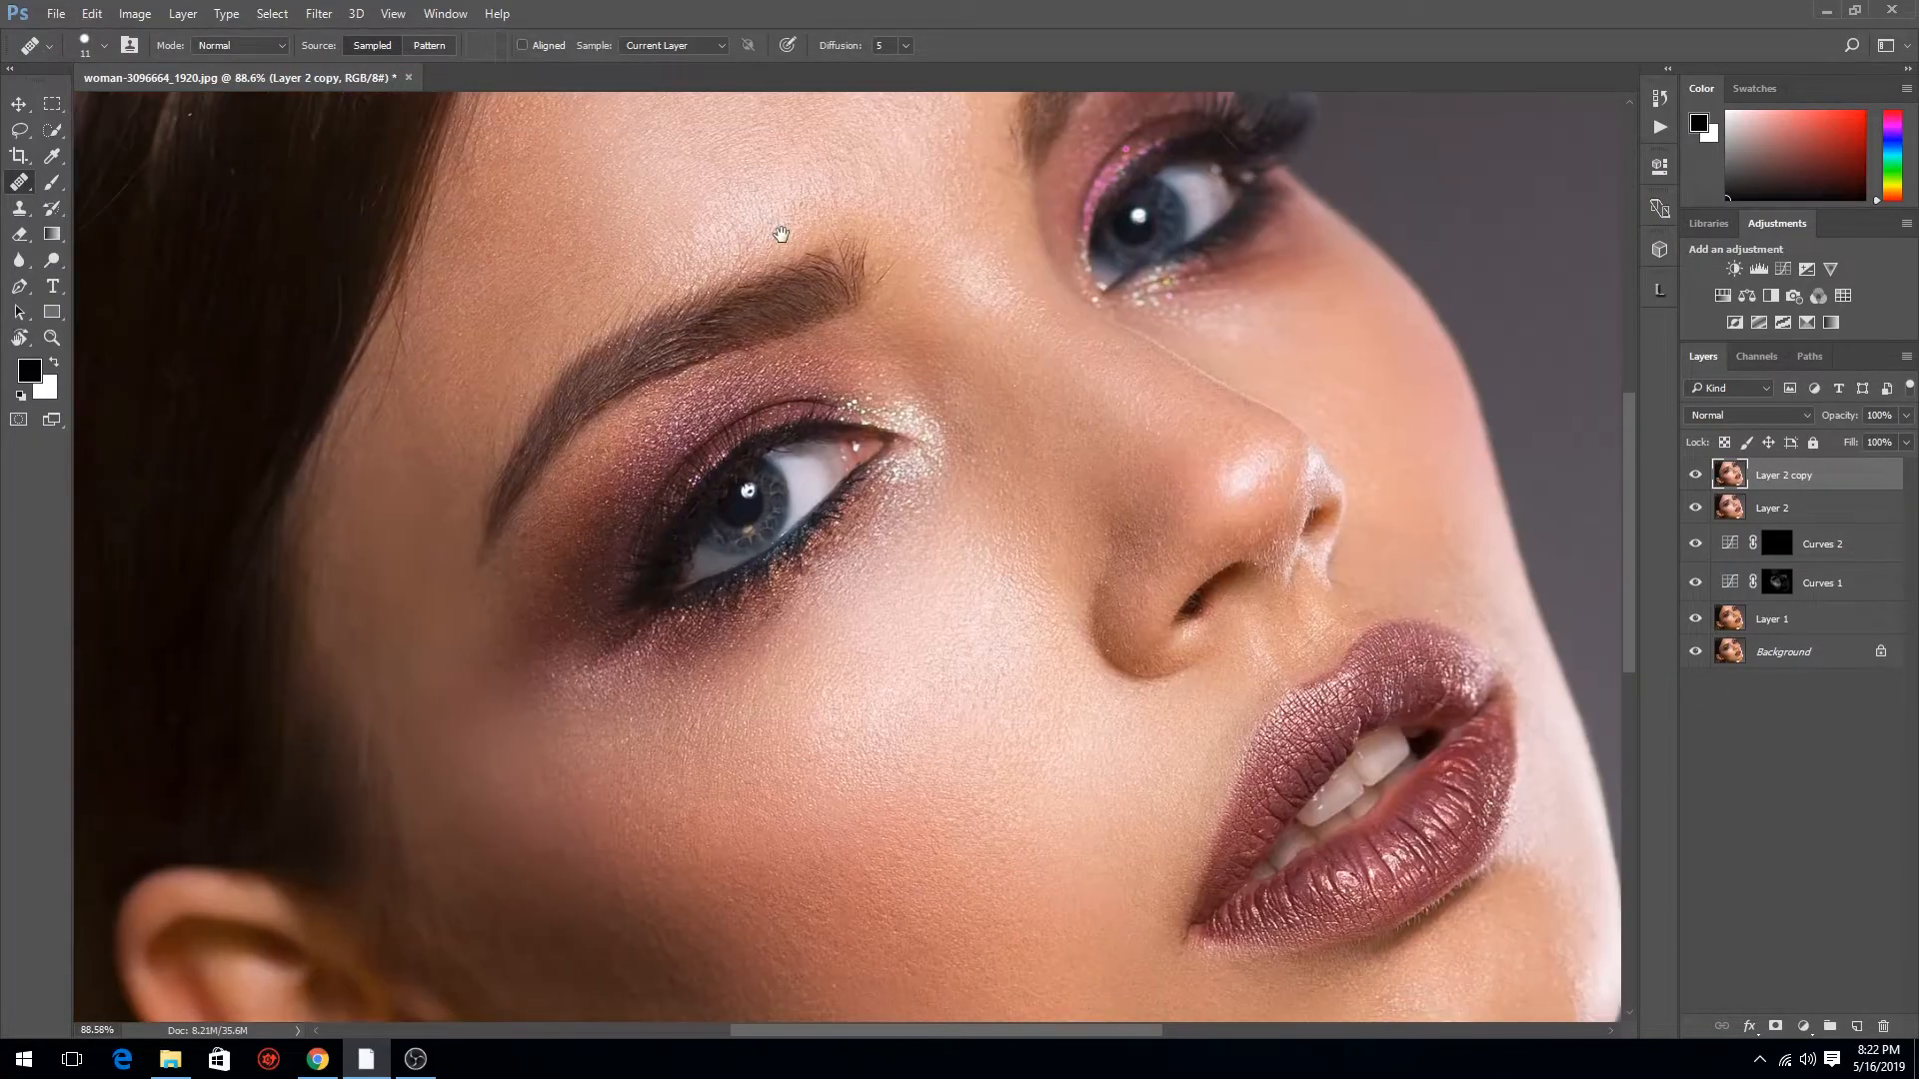
scroll(1201, 784, "down", 1)
scroll(1200, 783, "up", 2)
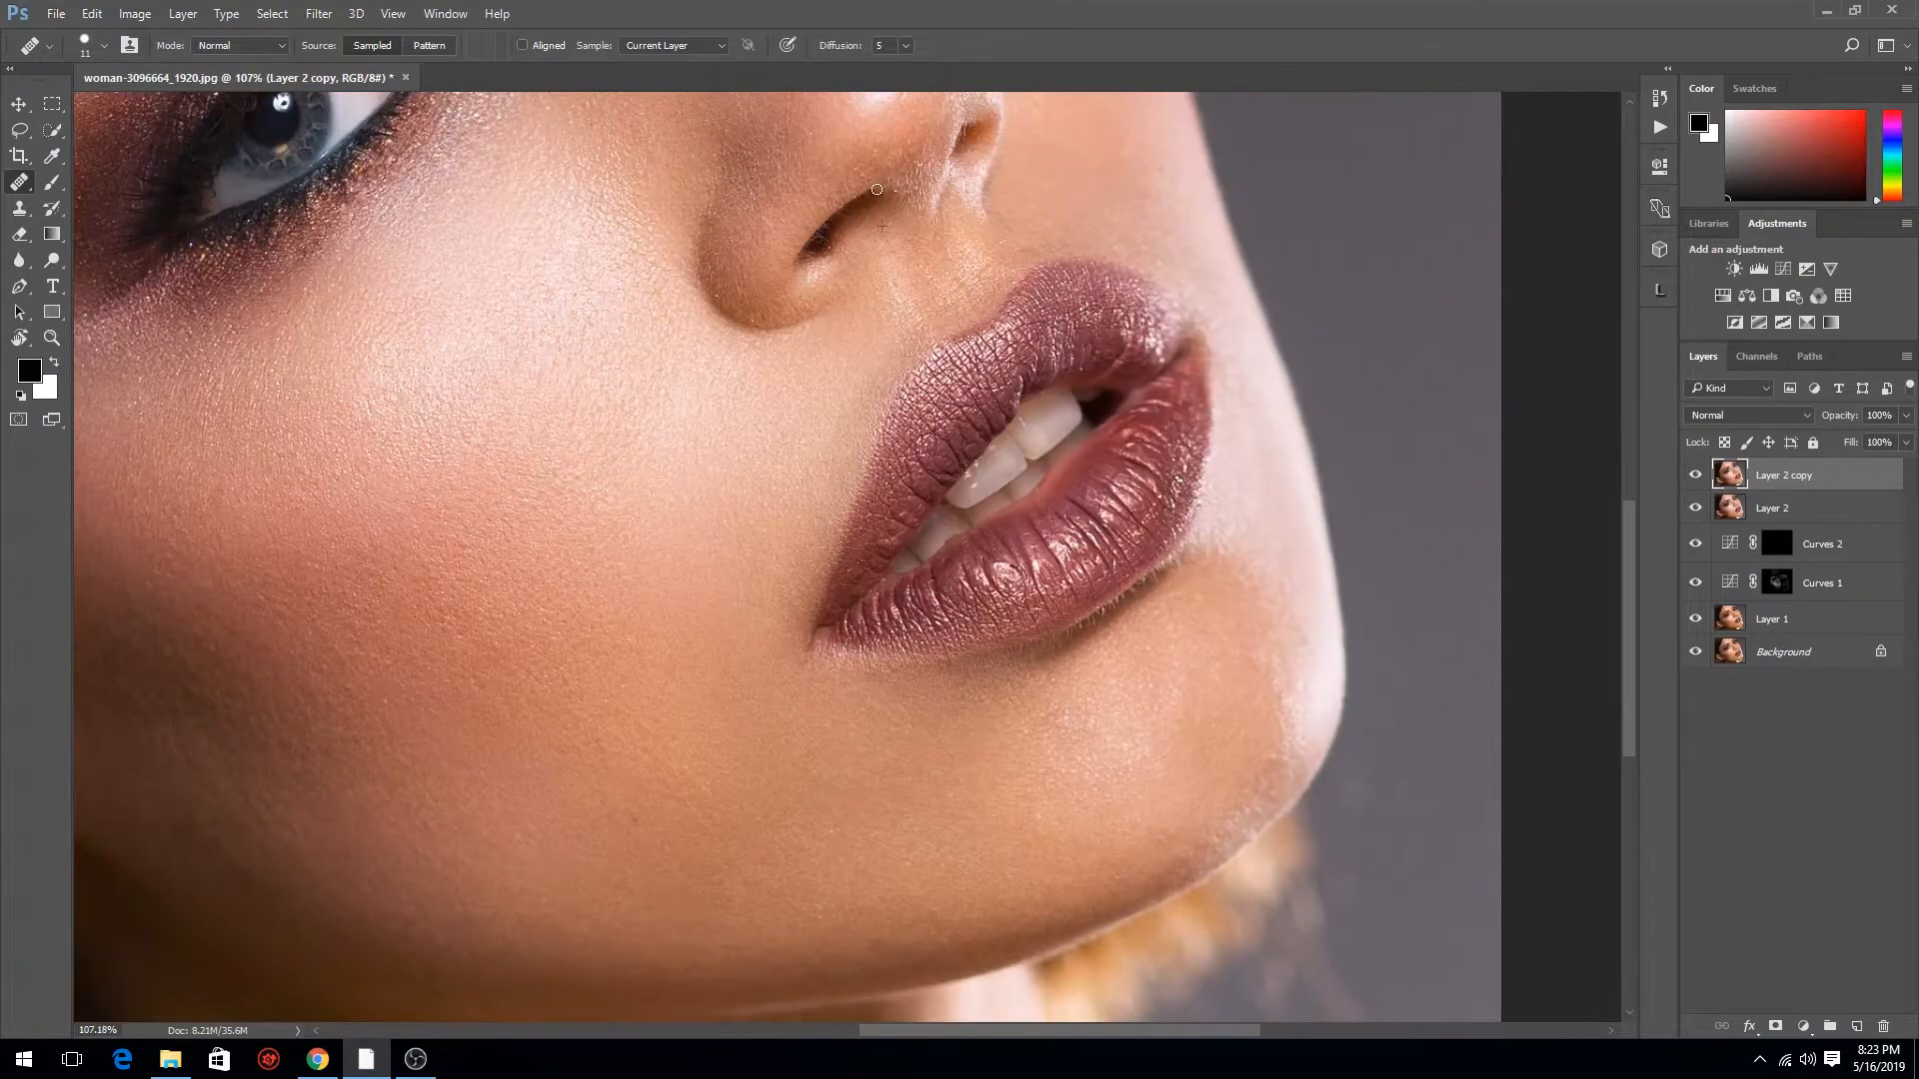
left_click_drag(876, 189, 797, 247)
left_click(889, 144, "alt")
Heal the skin below the far eye and remove the stray hair crossing its upper eyelid and brow
scroll(915, 199, "down", 4)
scroll(724, 516, "up", 6)
scroll(725, 516, "up", 5)
scroll(1039, 507, "right", 5)
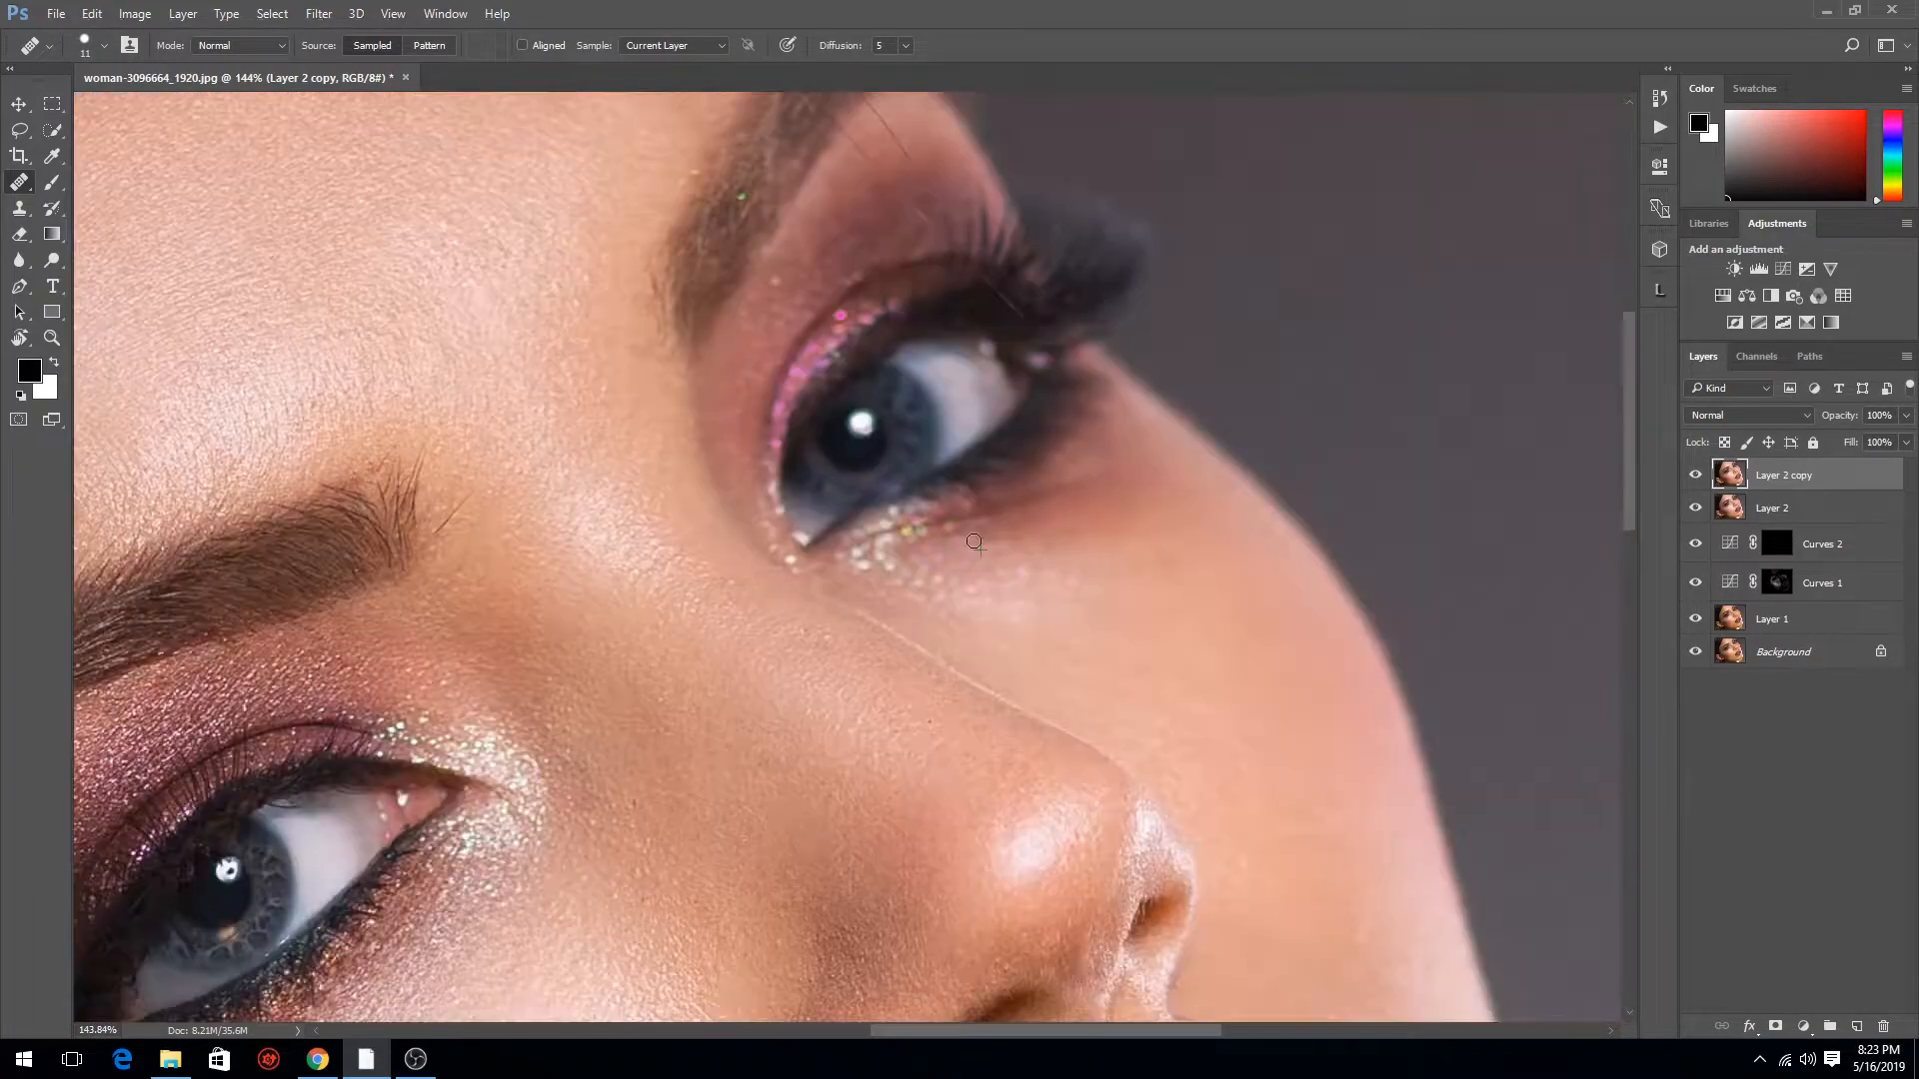
left_click_drag(1045, 493, 978, 512)
scroll(949, 450, "up", 4)
scroll(929, 395, "left", 1)
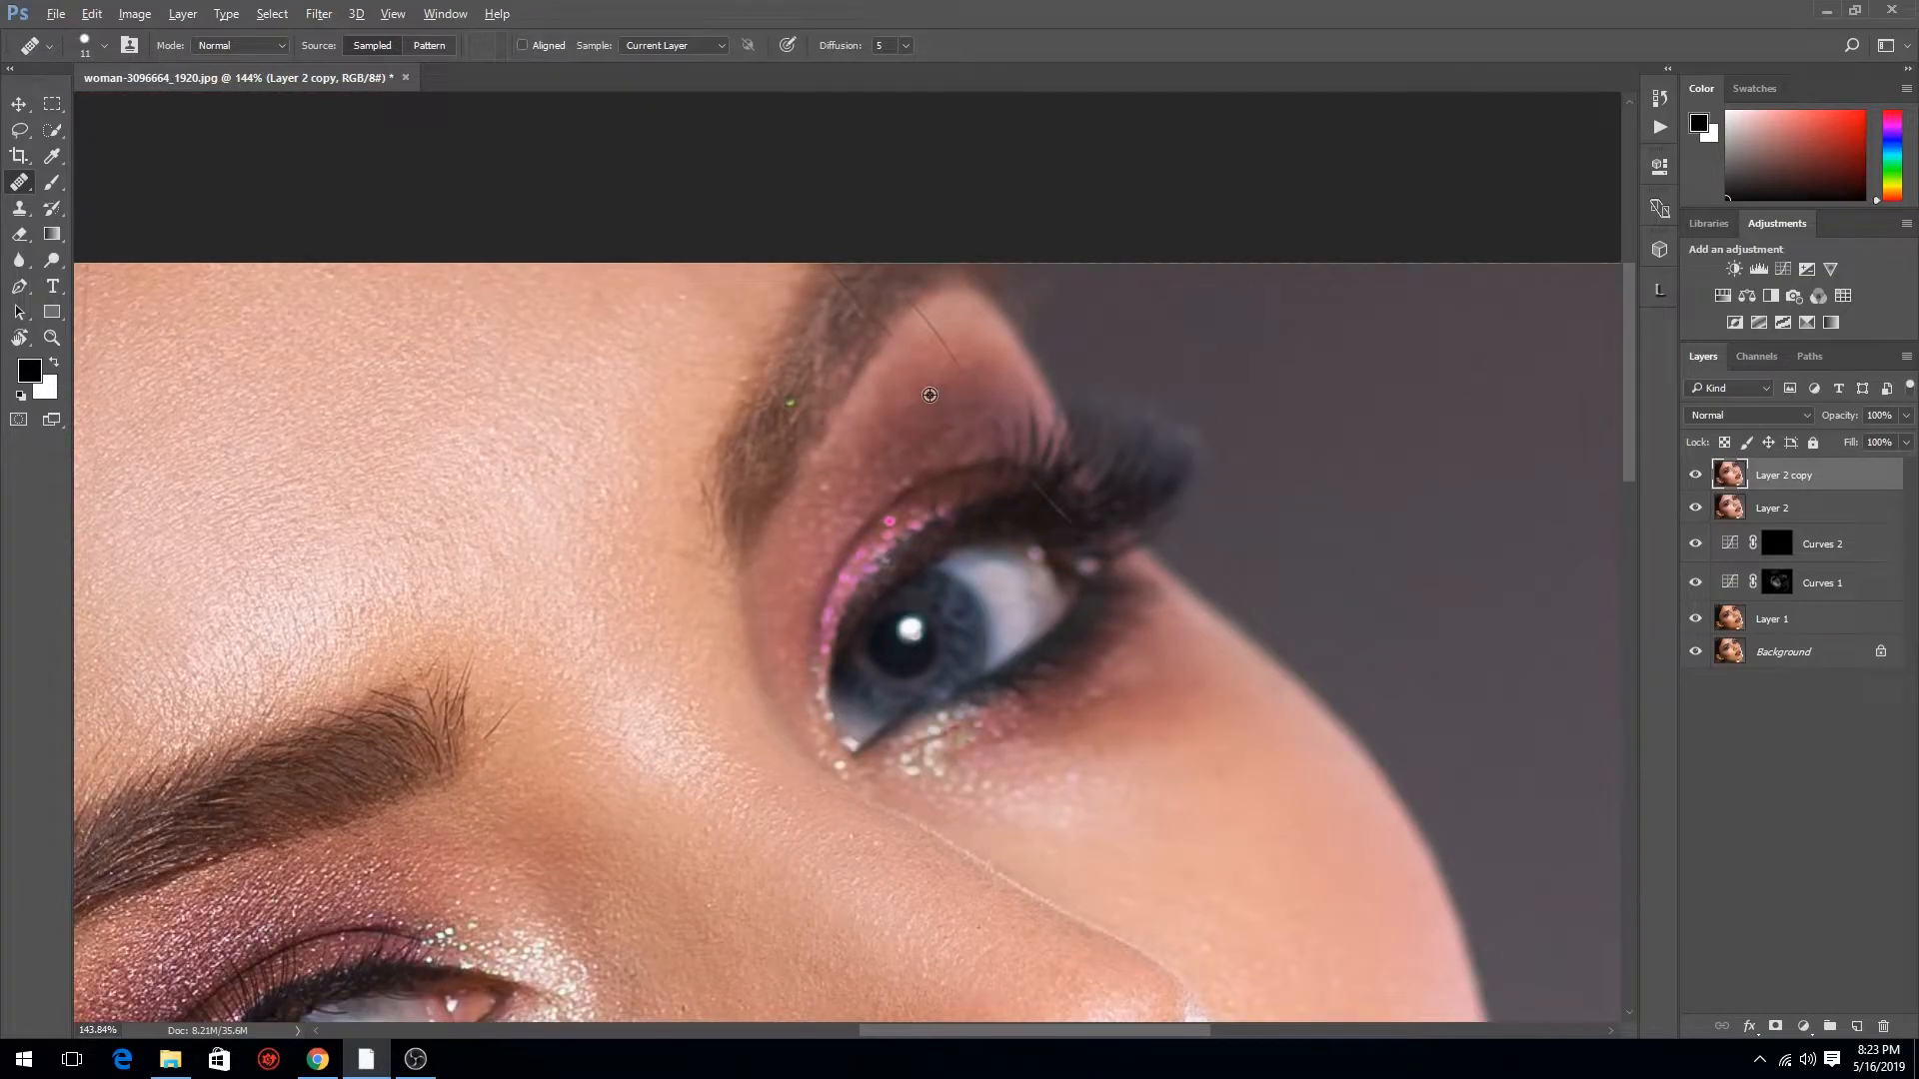
left_click(929, 394, "alt")
mouse_move(949, 360)
left_mouse_down()
mouse_move(875, 322)
mouse_move(886, 278)
left_mouse_up()
Hide Layer 3 with a black layer mask and switch to the Brush with white as the foreground colour
scroll(886, 279, "down", 2)
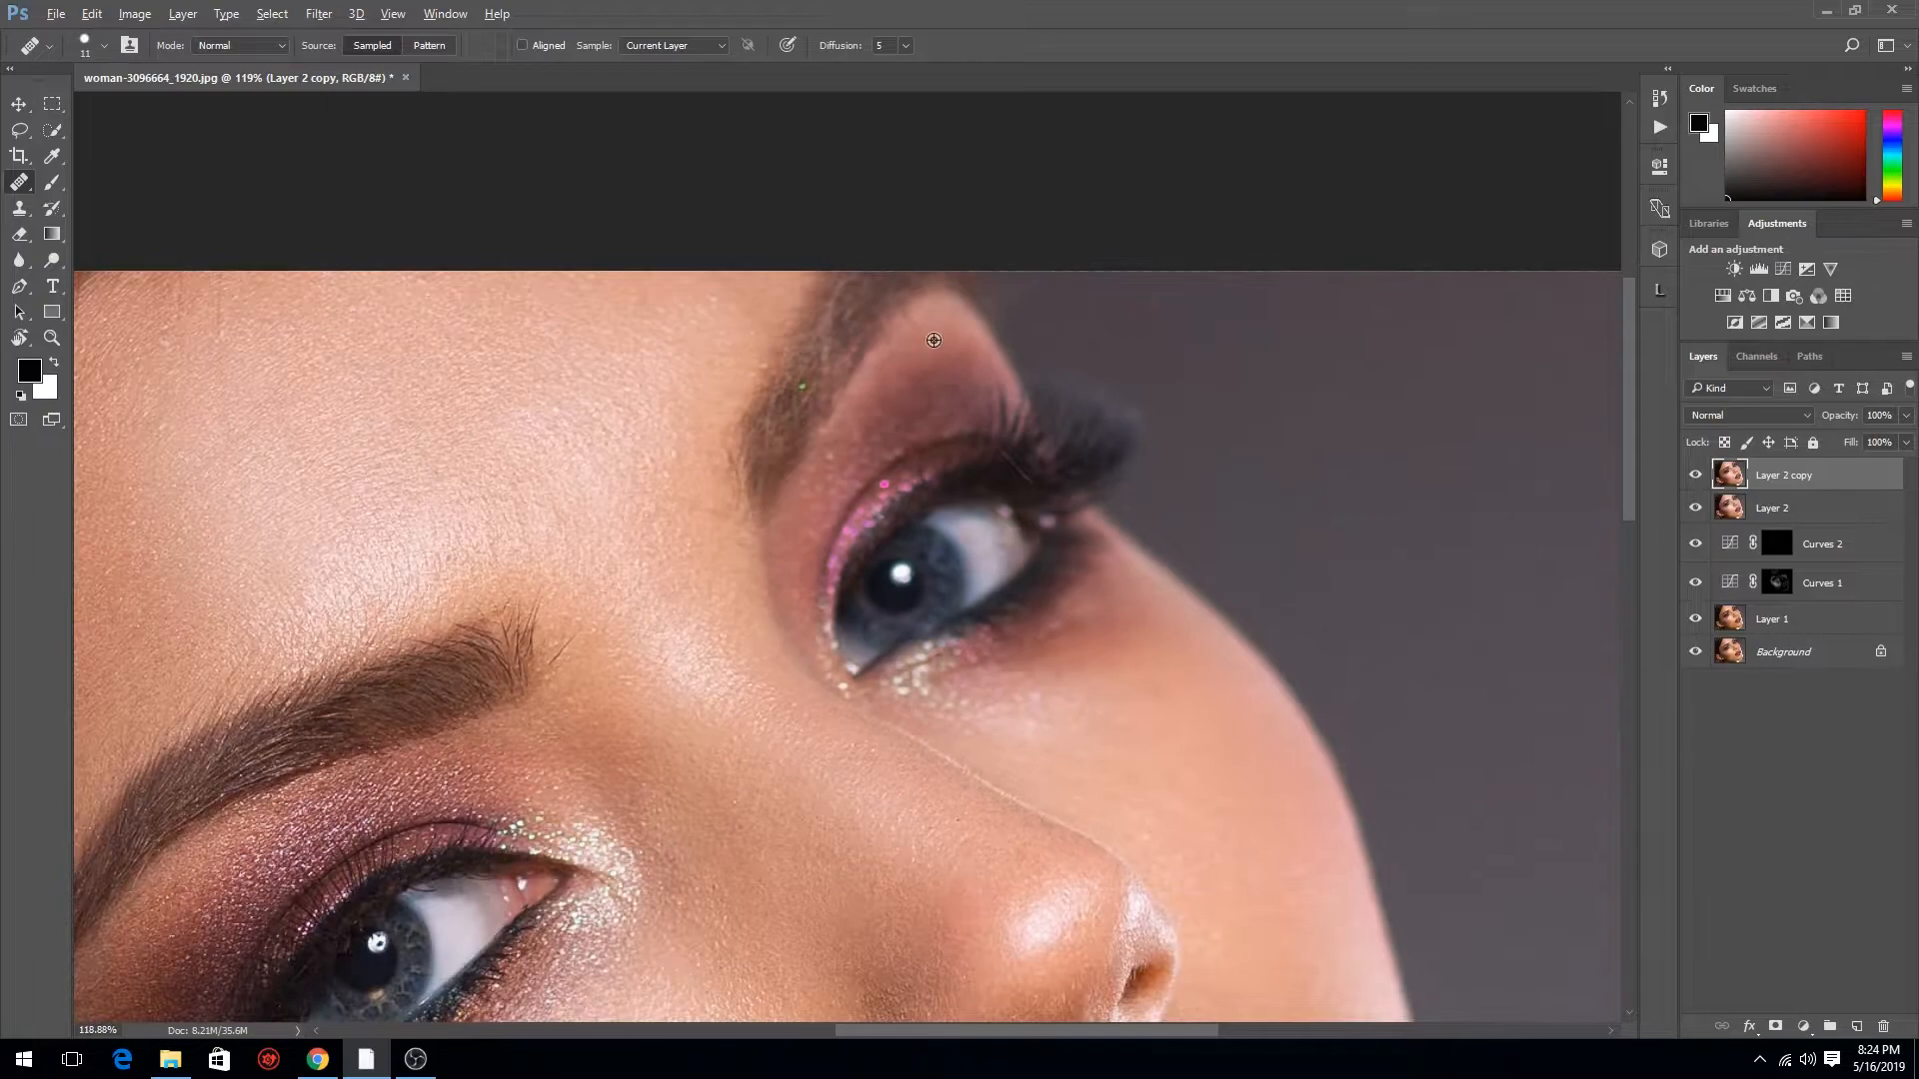
scroll(1202, 718, "down", 5)
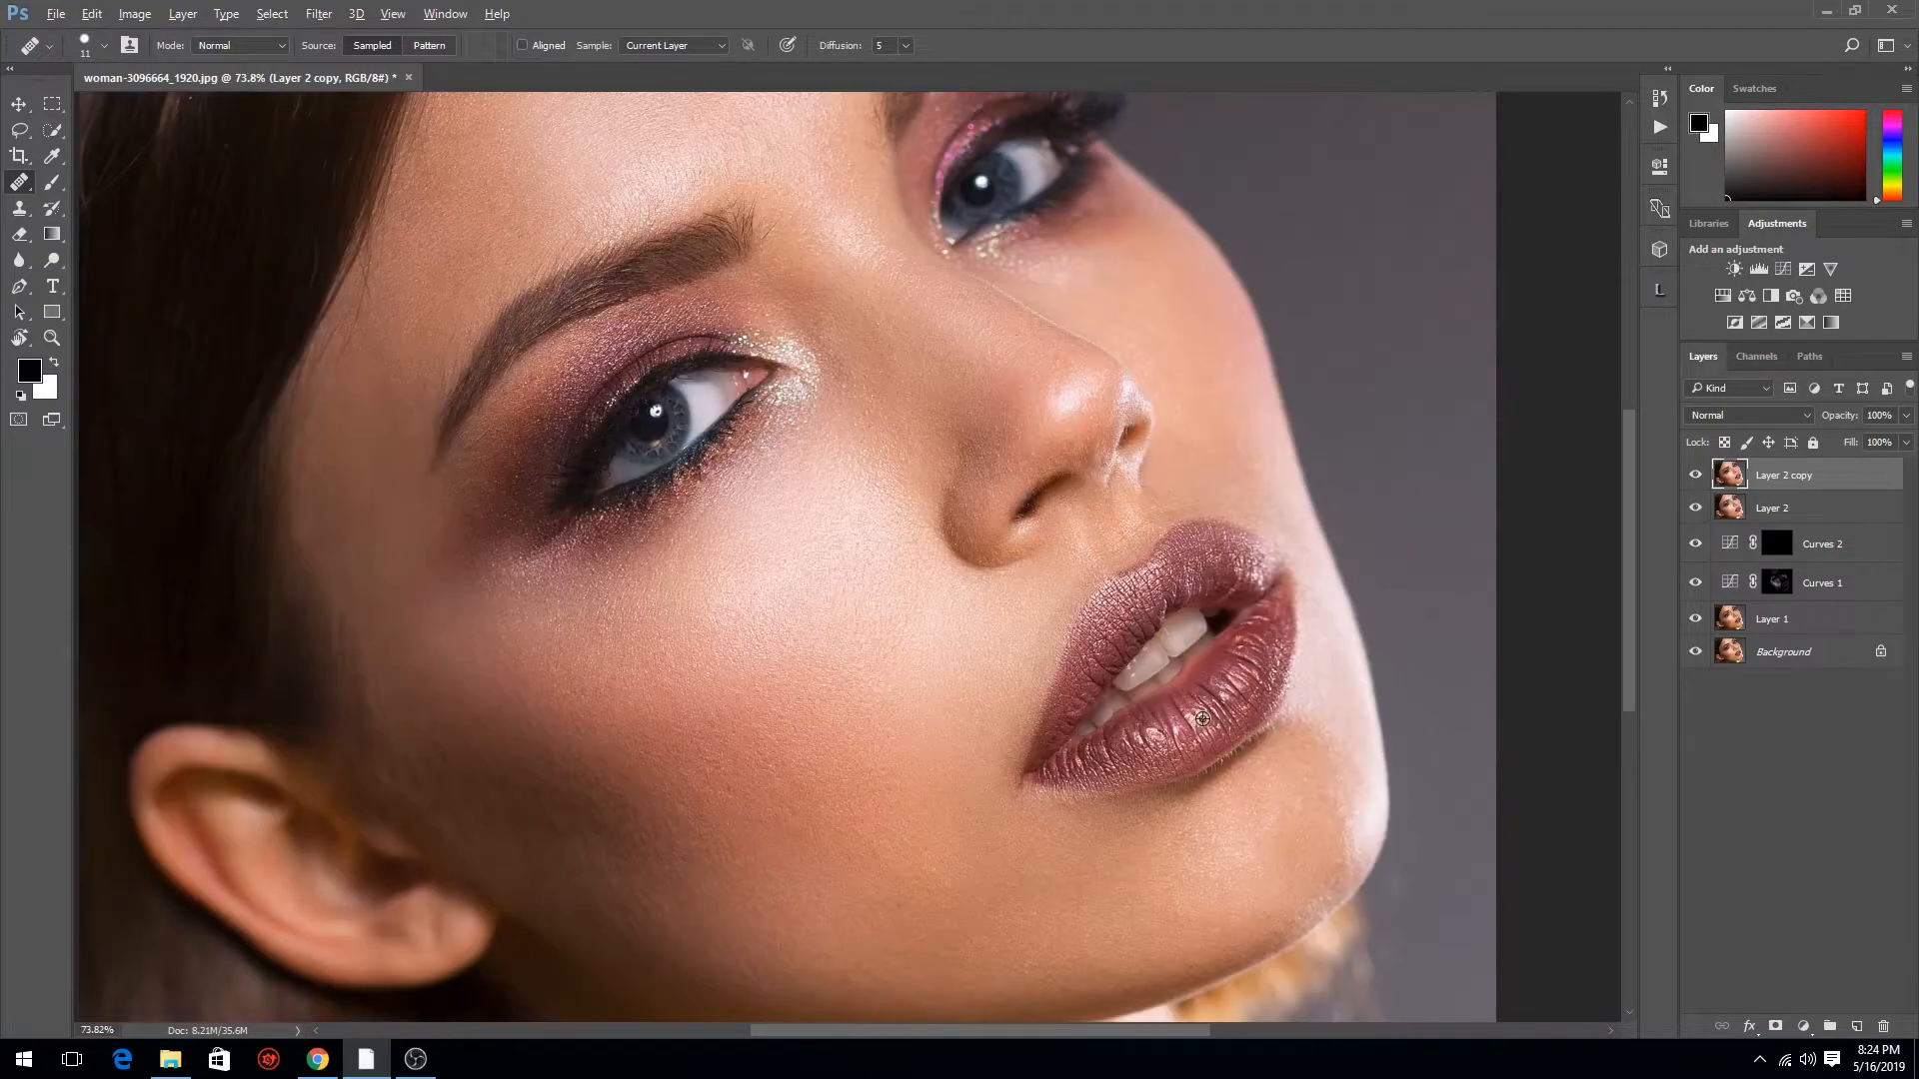
scroll(1202, 719, "up", 3)
scroll(1199, 764, "down", 6)
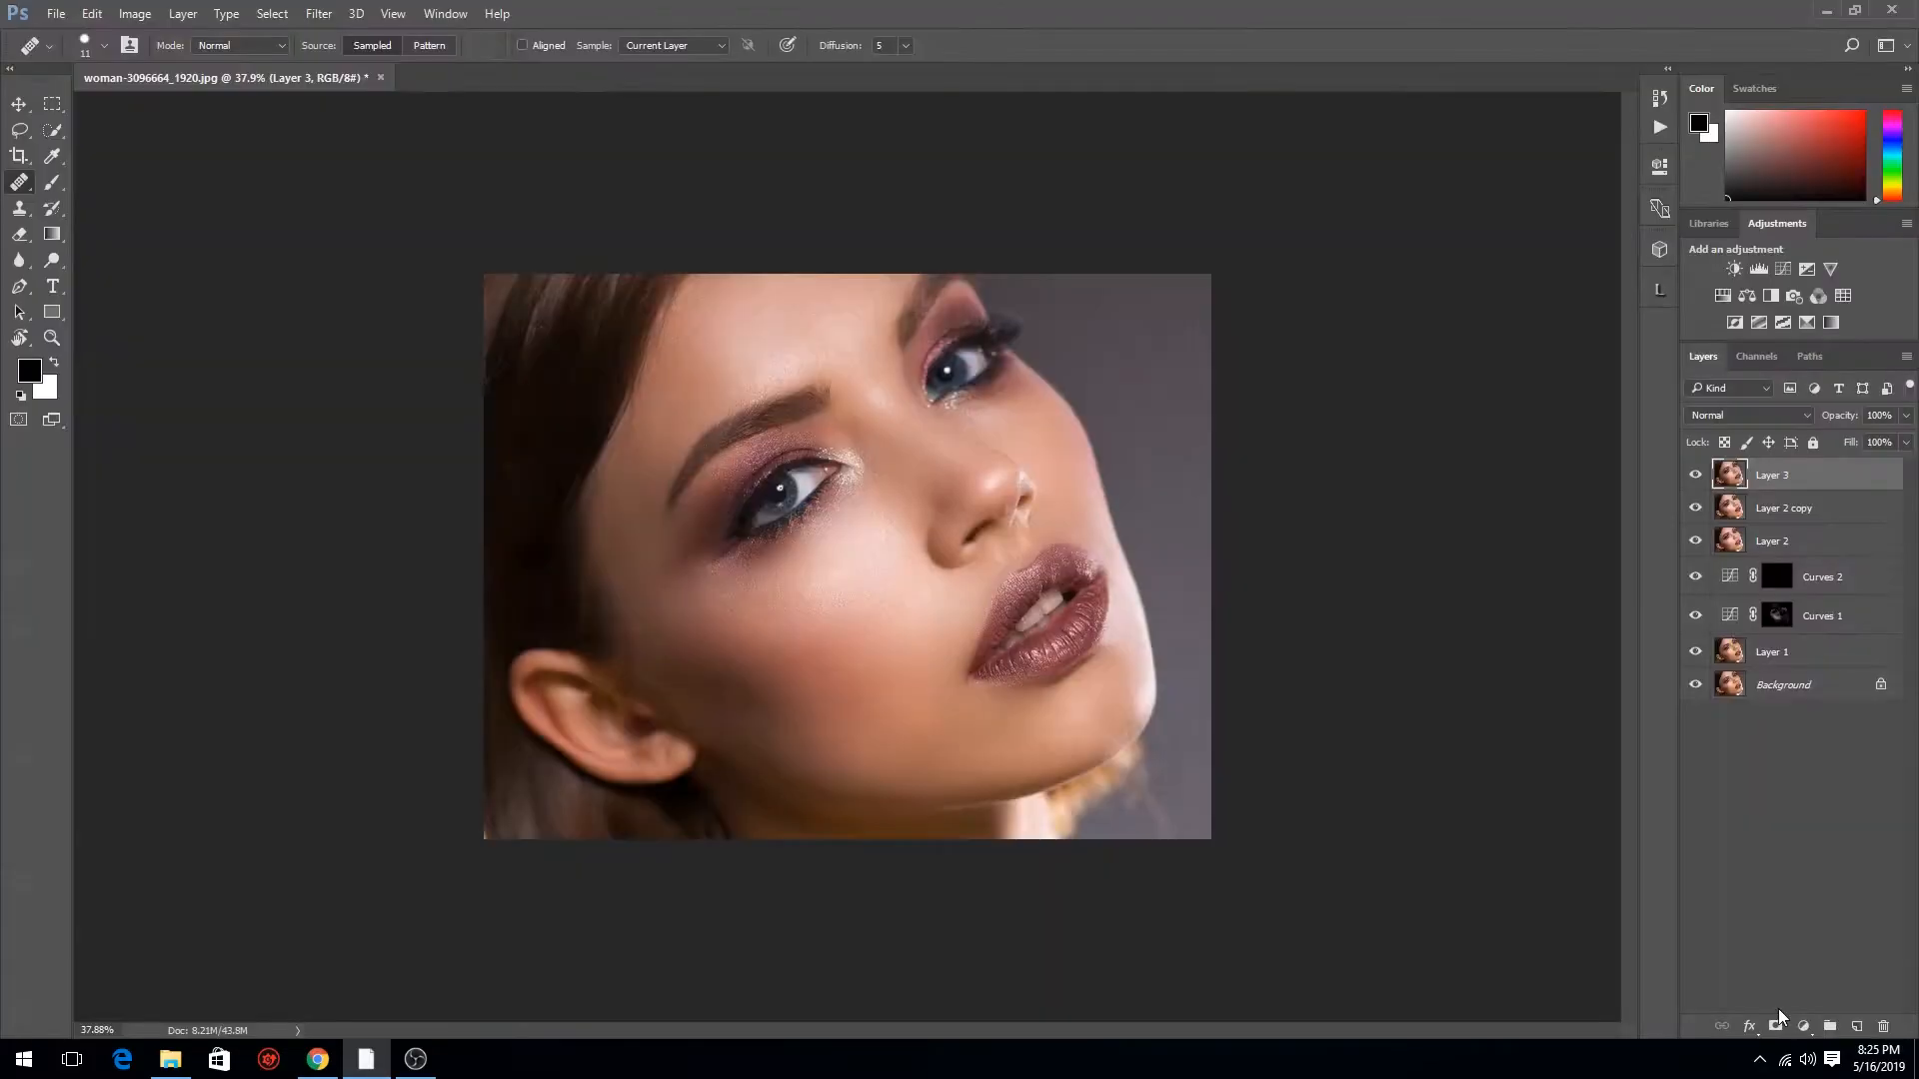
left_click(1776, 1023, "alt")
key("b")
key("x")
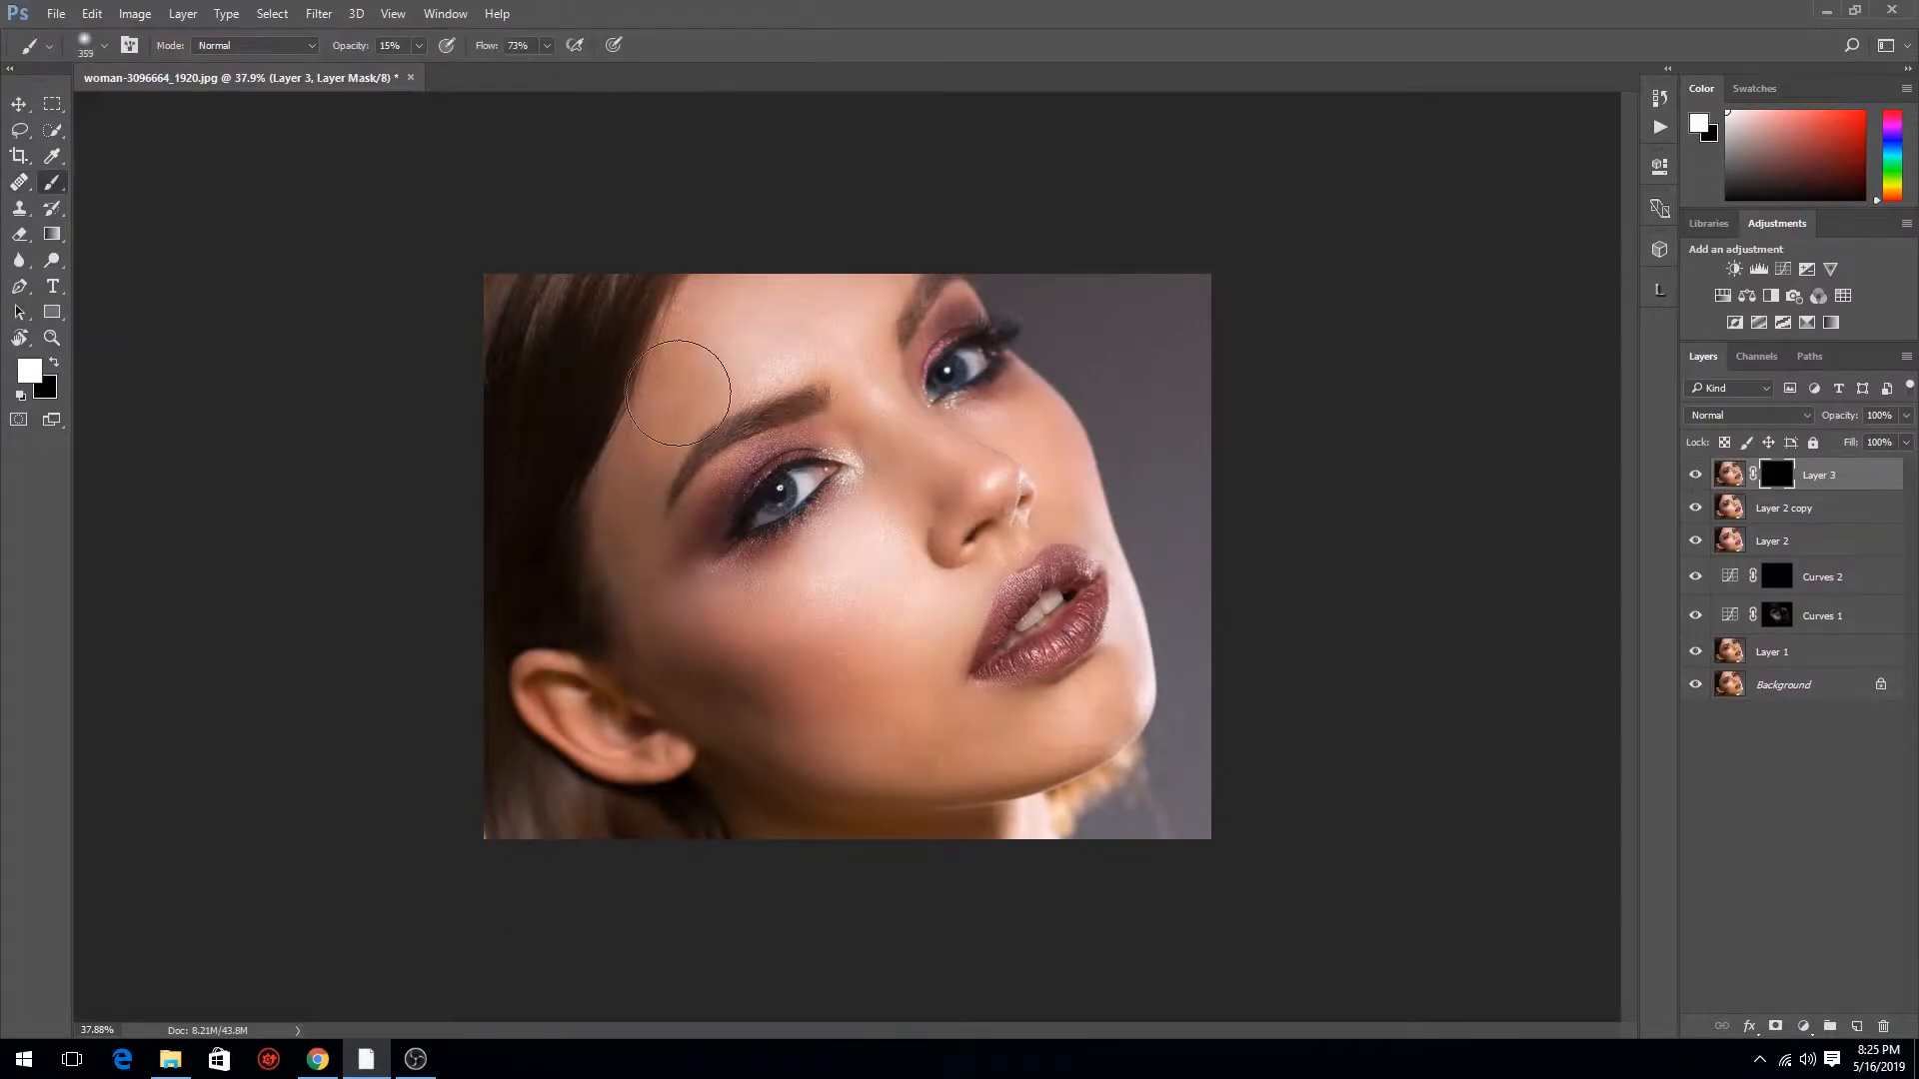
Brush over the facial skin on the Layer 3 mask at 15% opacity and 73% flow, adjusting the brush size
scroll(851, 578, "up", 6)
left_click_drag(872, 613, 796, 587)
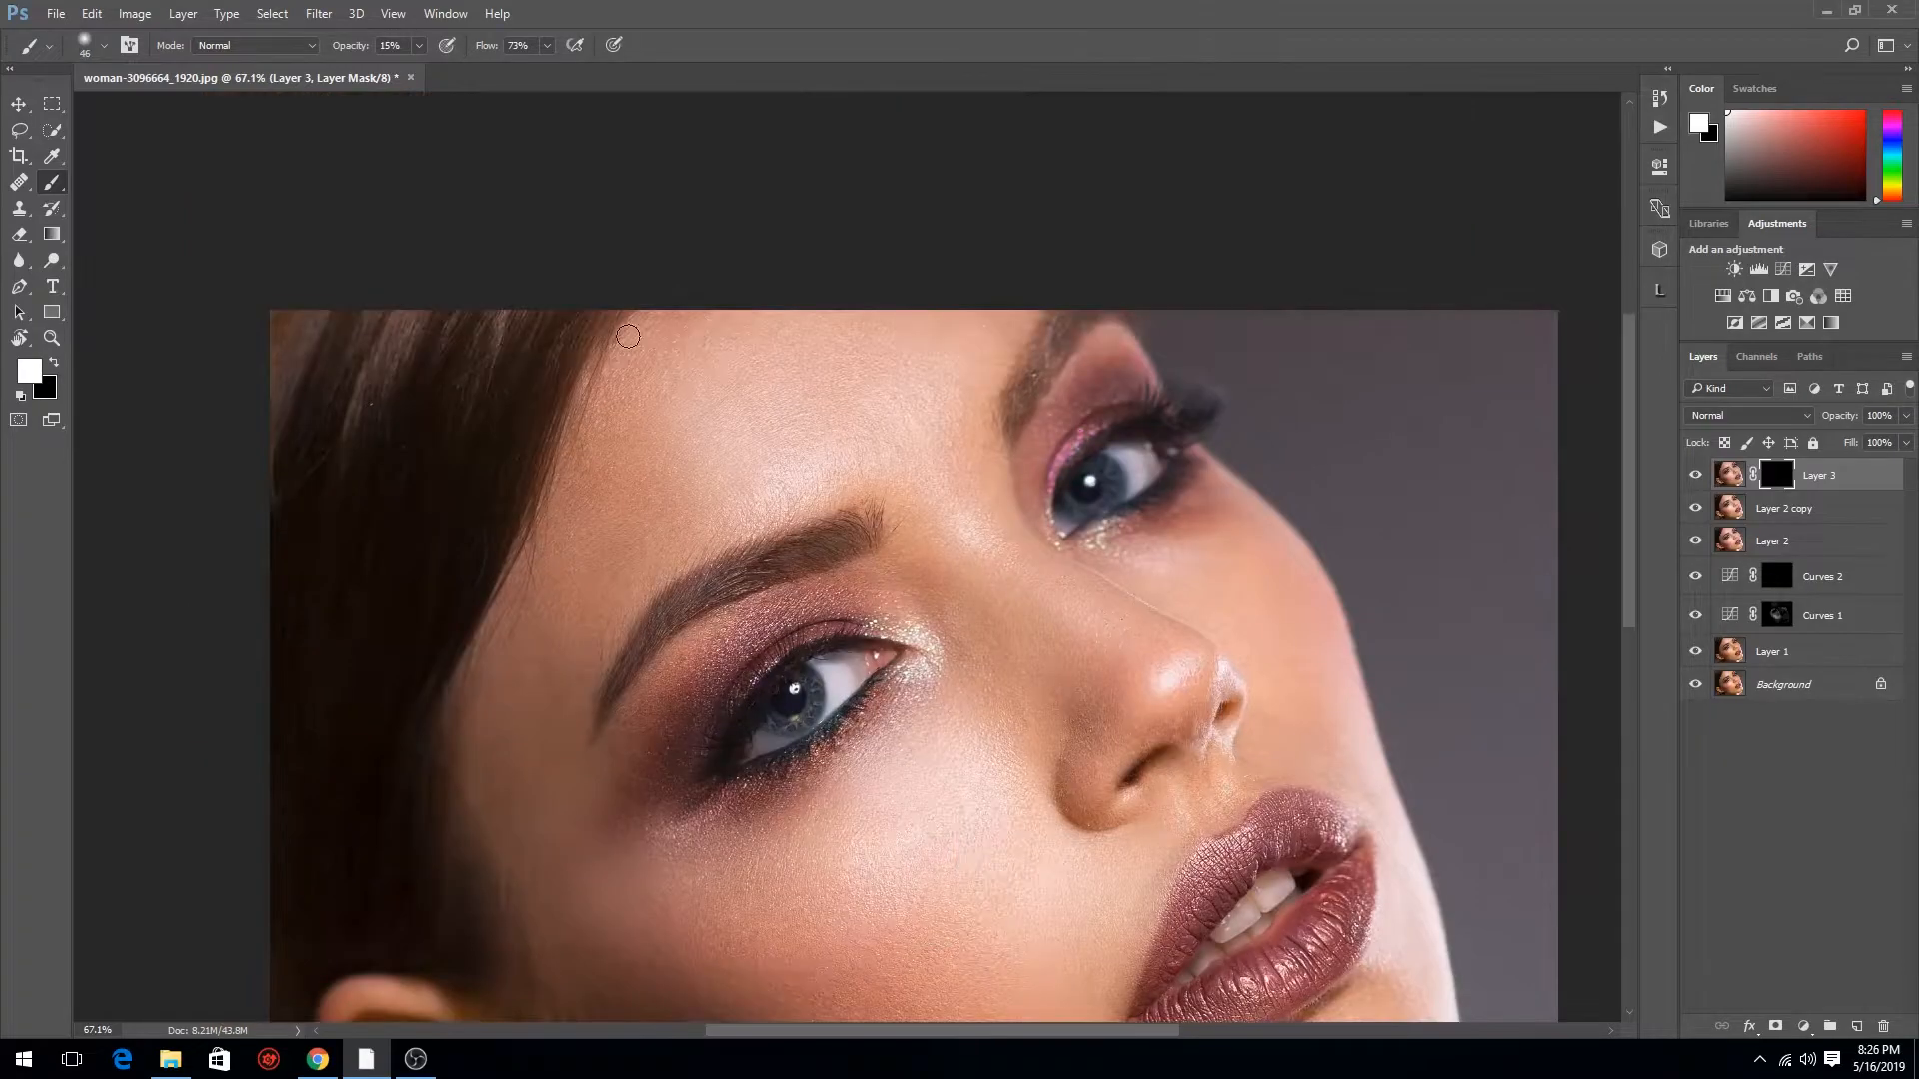
key("bracketright")
key("bracketright")
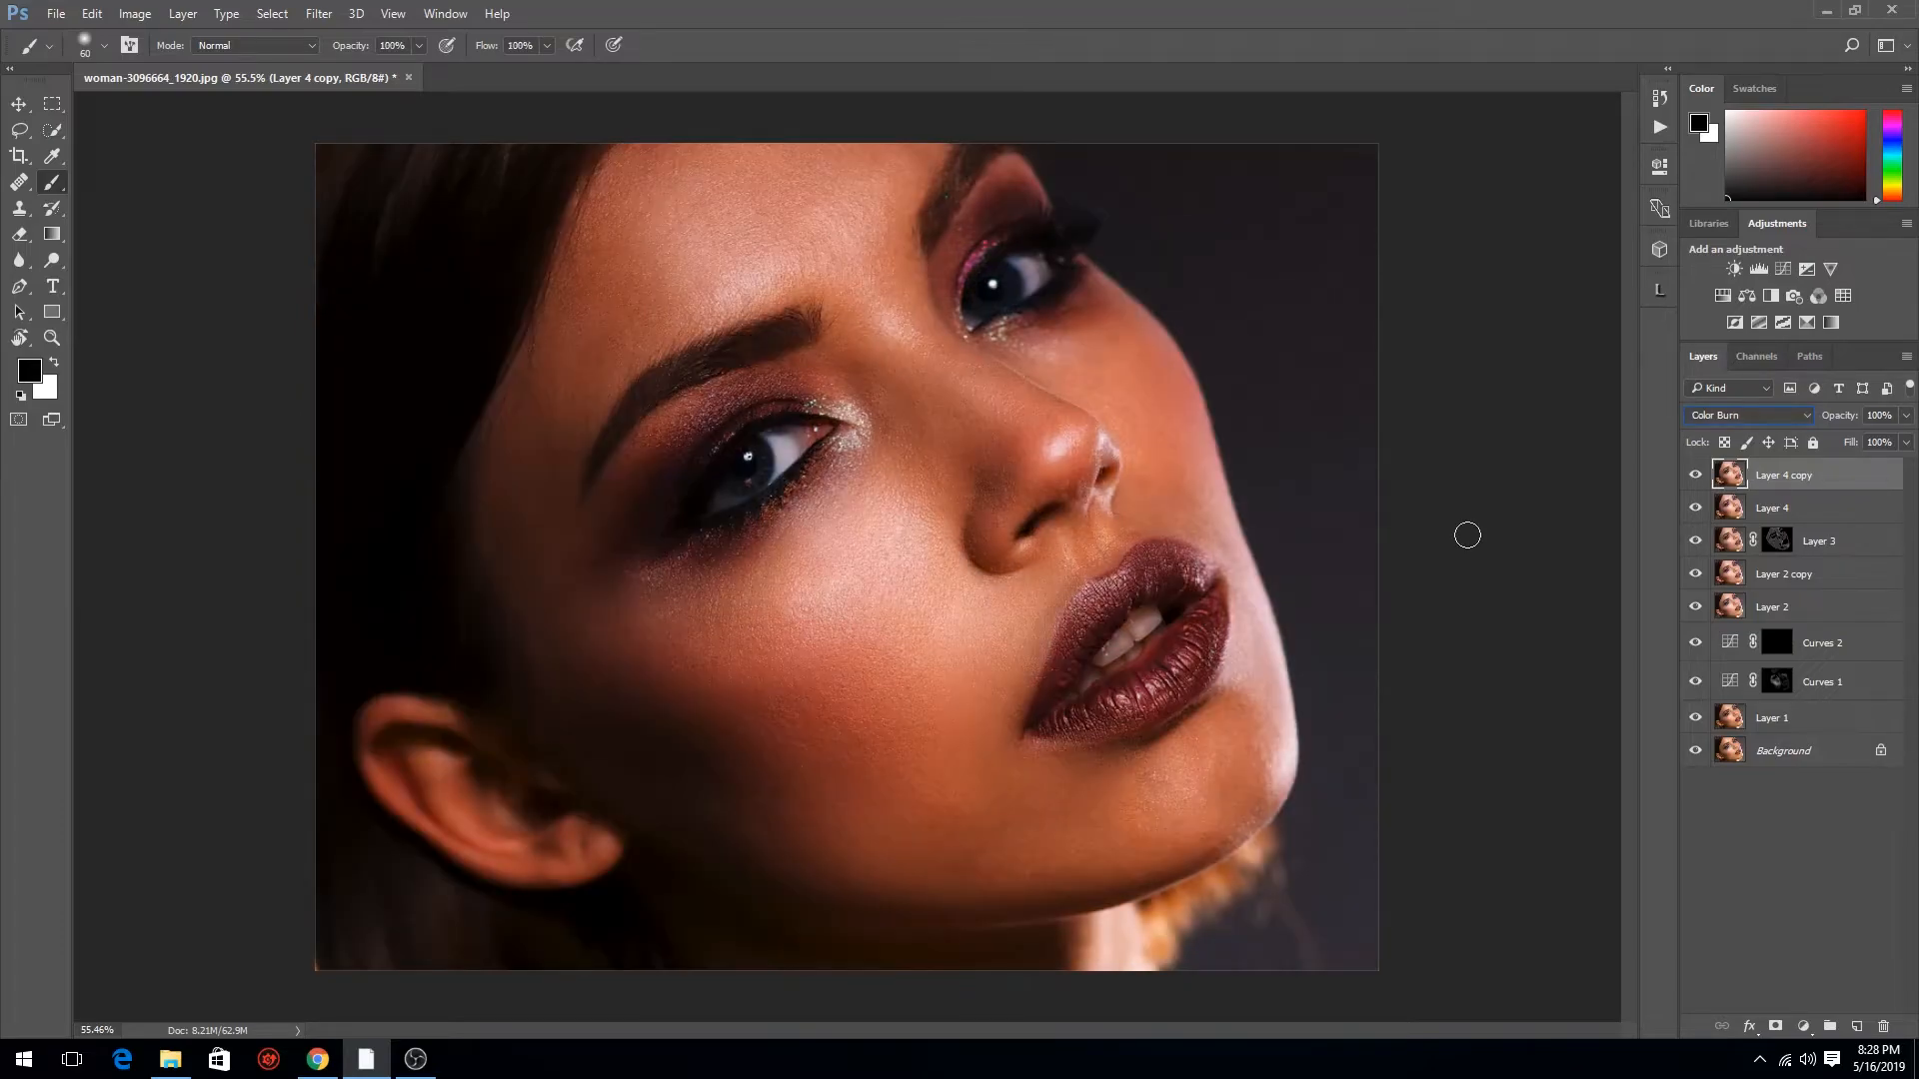
Try the blend modes that follow Color Burn on the Layer 4 copy layer
key("Down")
key("Down")
key("Down")
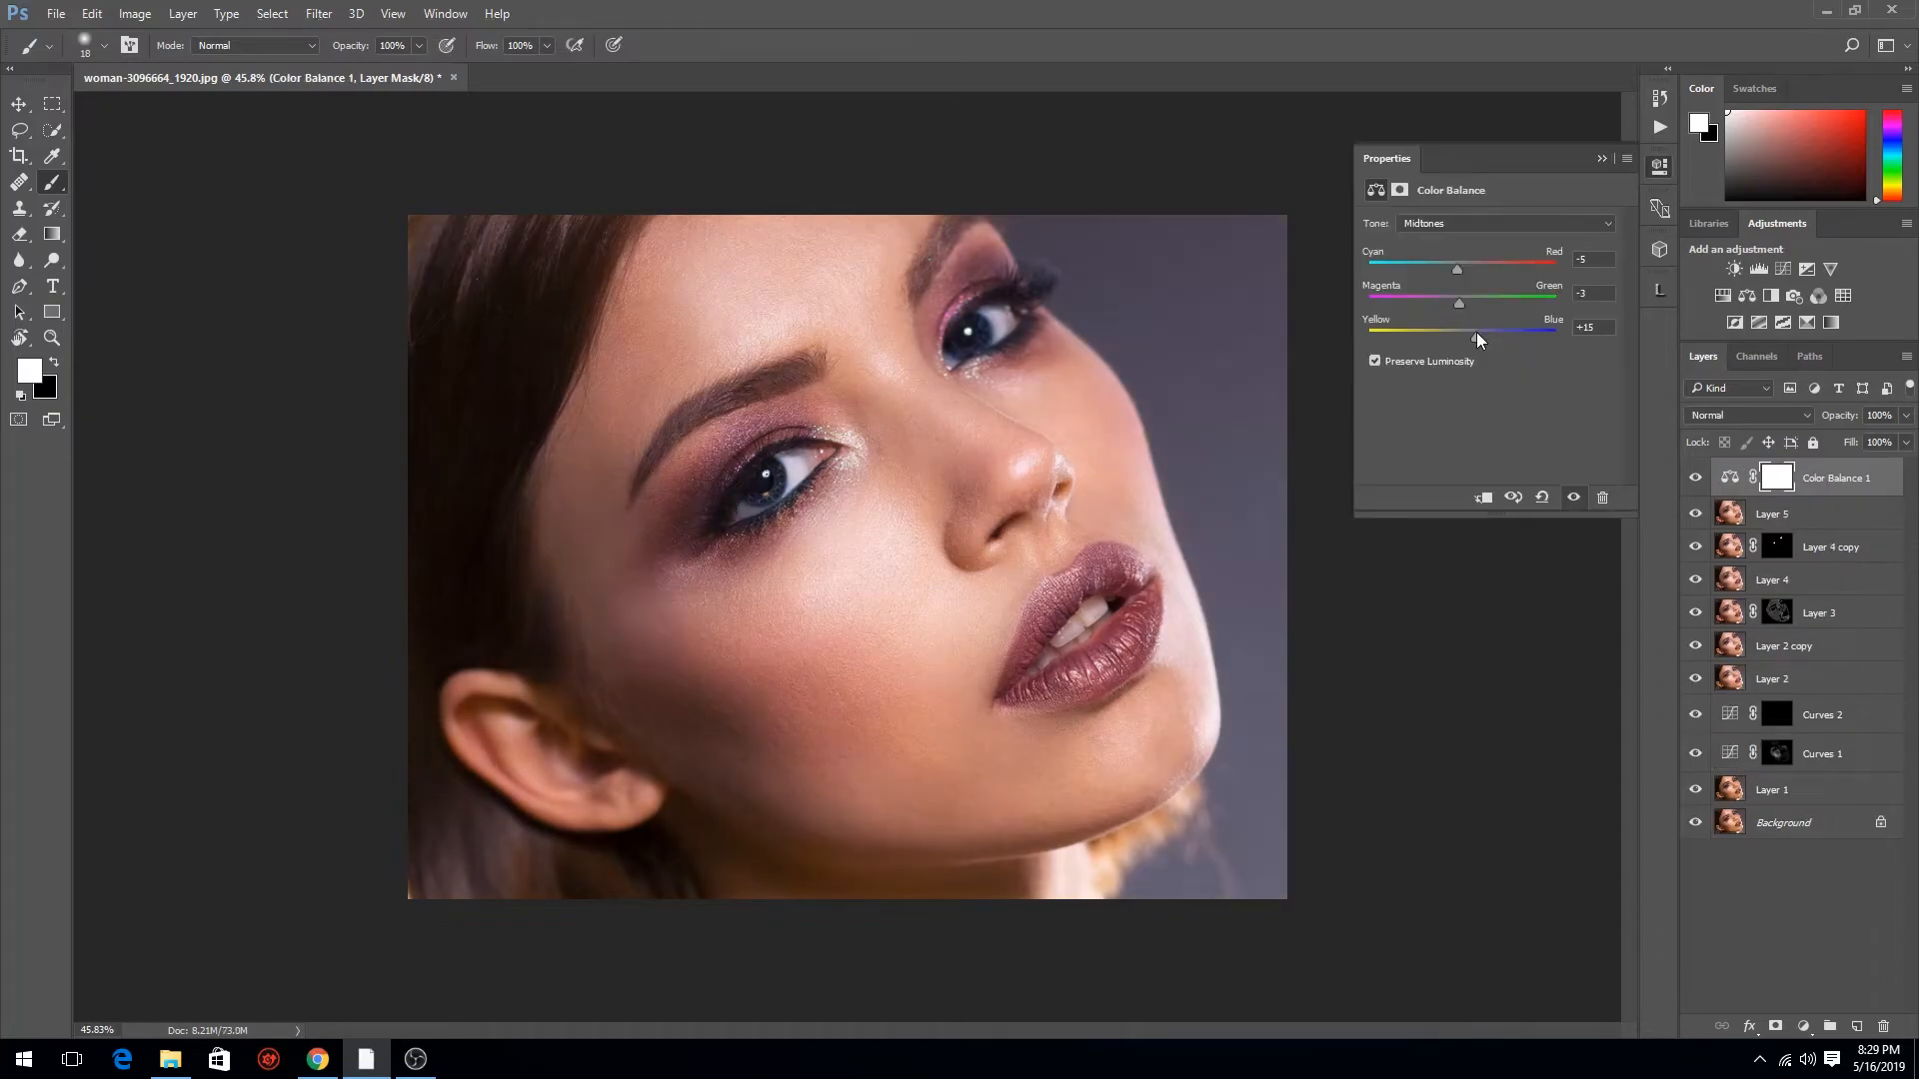
Adjust the tonal ranges of the Color Balance layer and stamp all visible layers into a new layer
left_click(1444, 224)
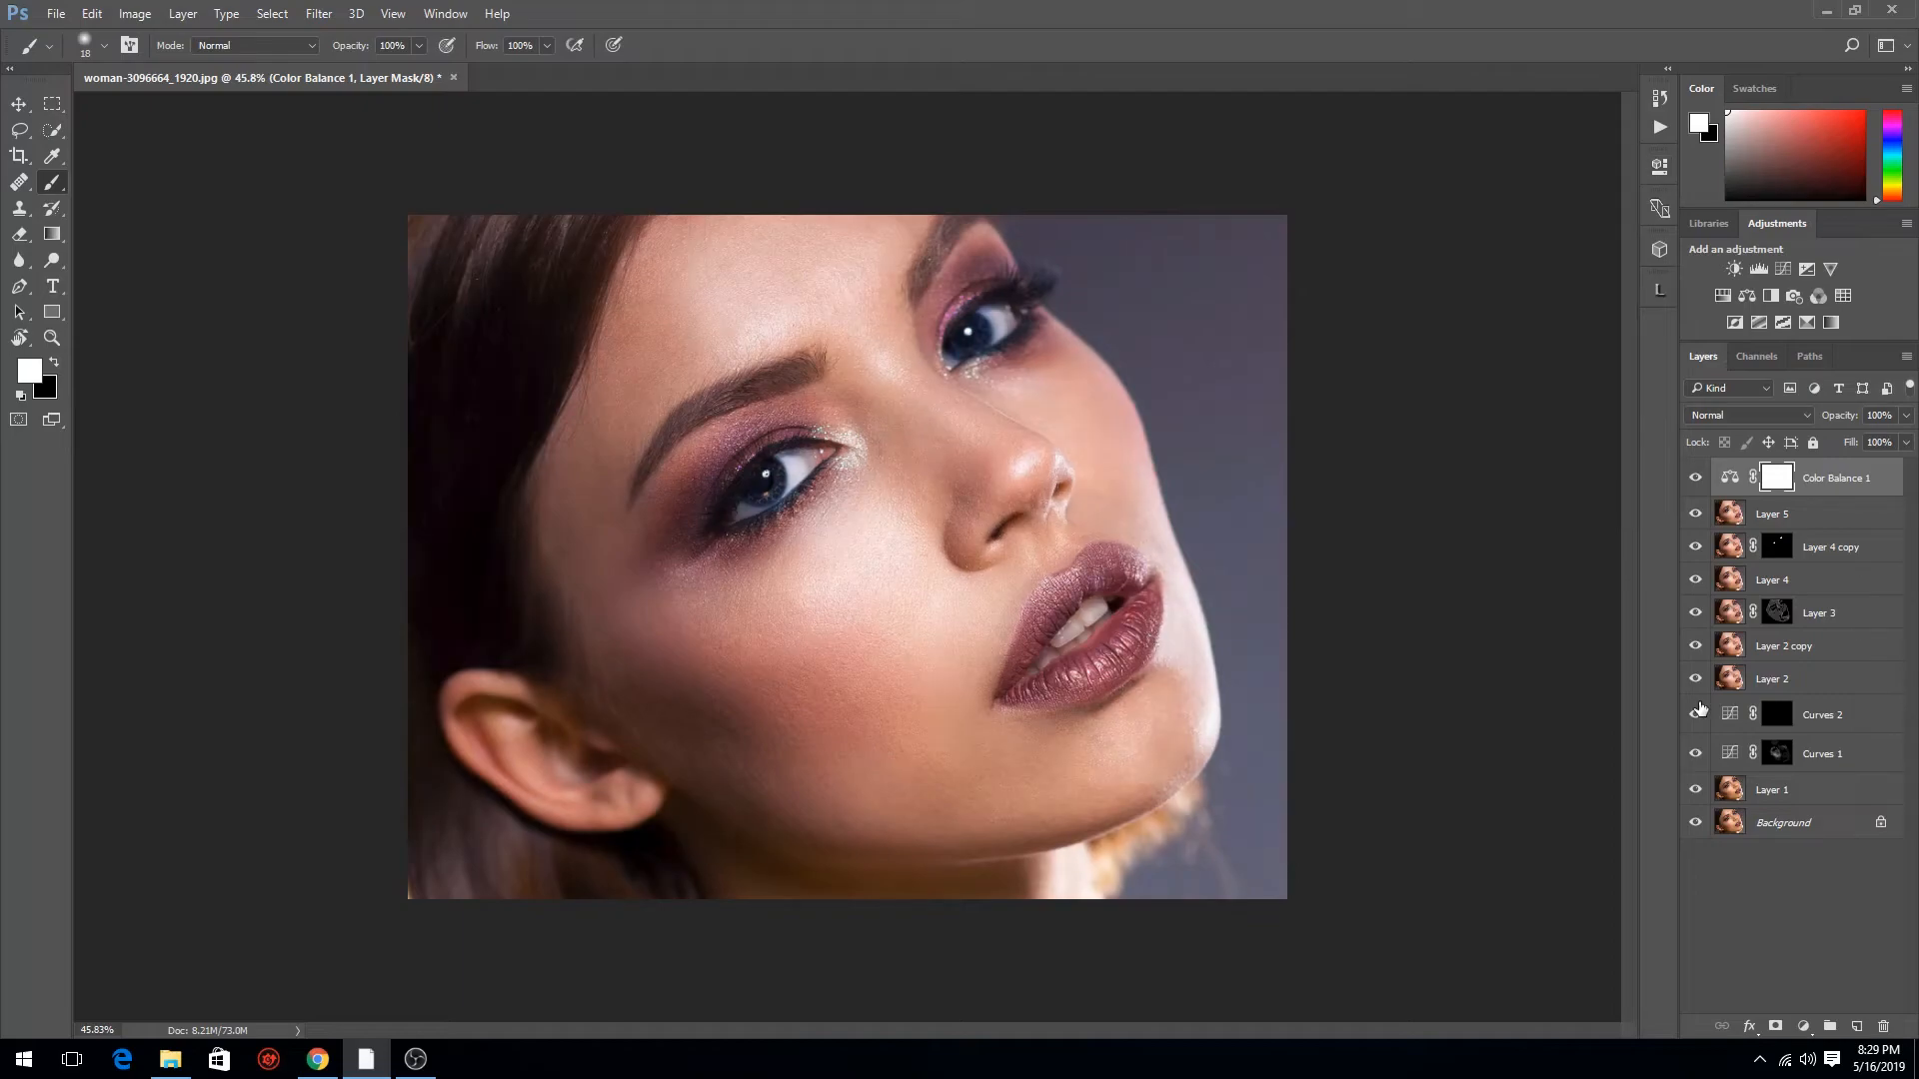
key("ctrl+alt+shift+e")
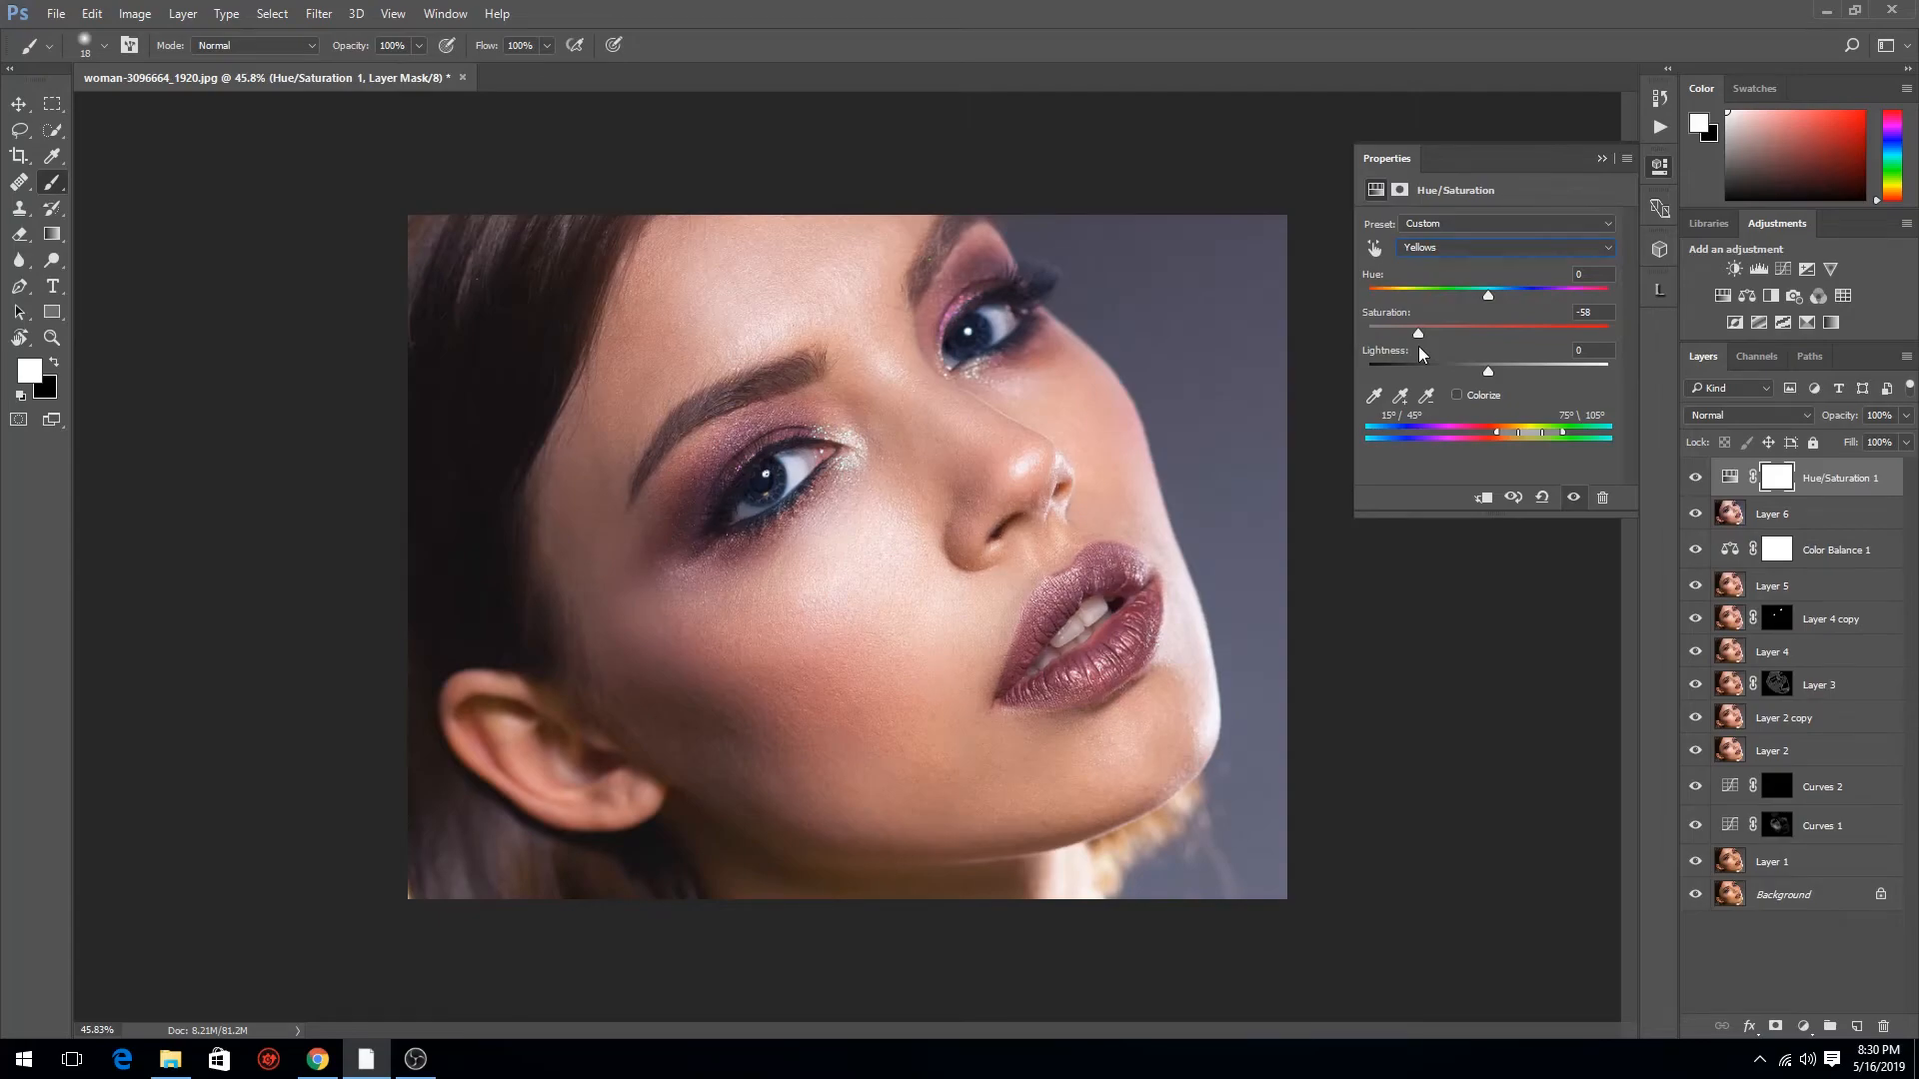
Adjust the Hue/Saturation layer by colour range, setting Cyans to Hue +7, Saturation +12 and Lightness -6
left_click_drag(1515, 363, 1529, 362)
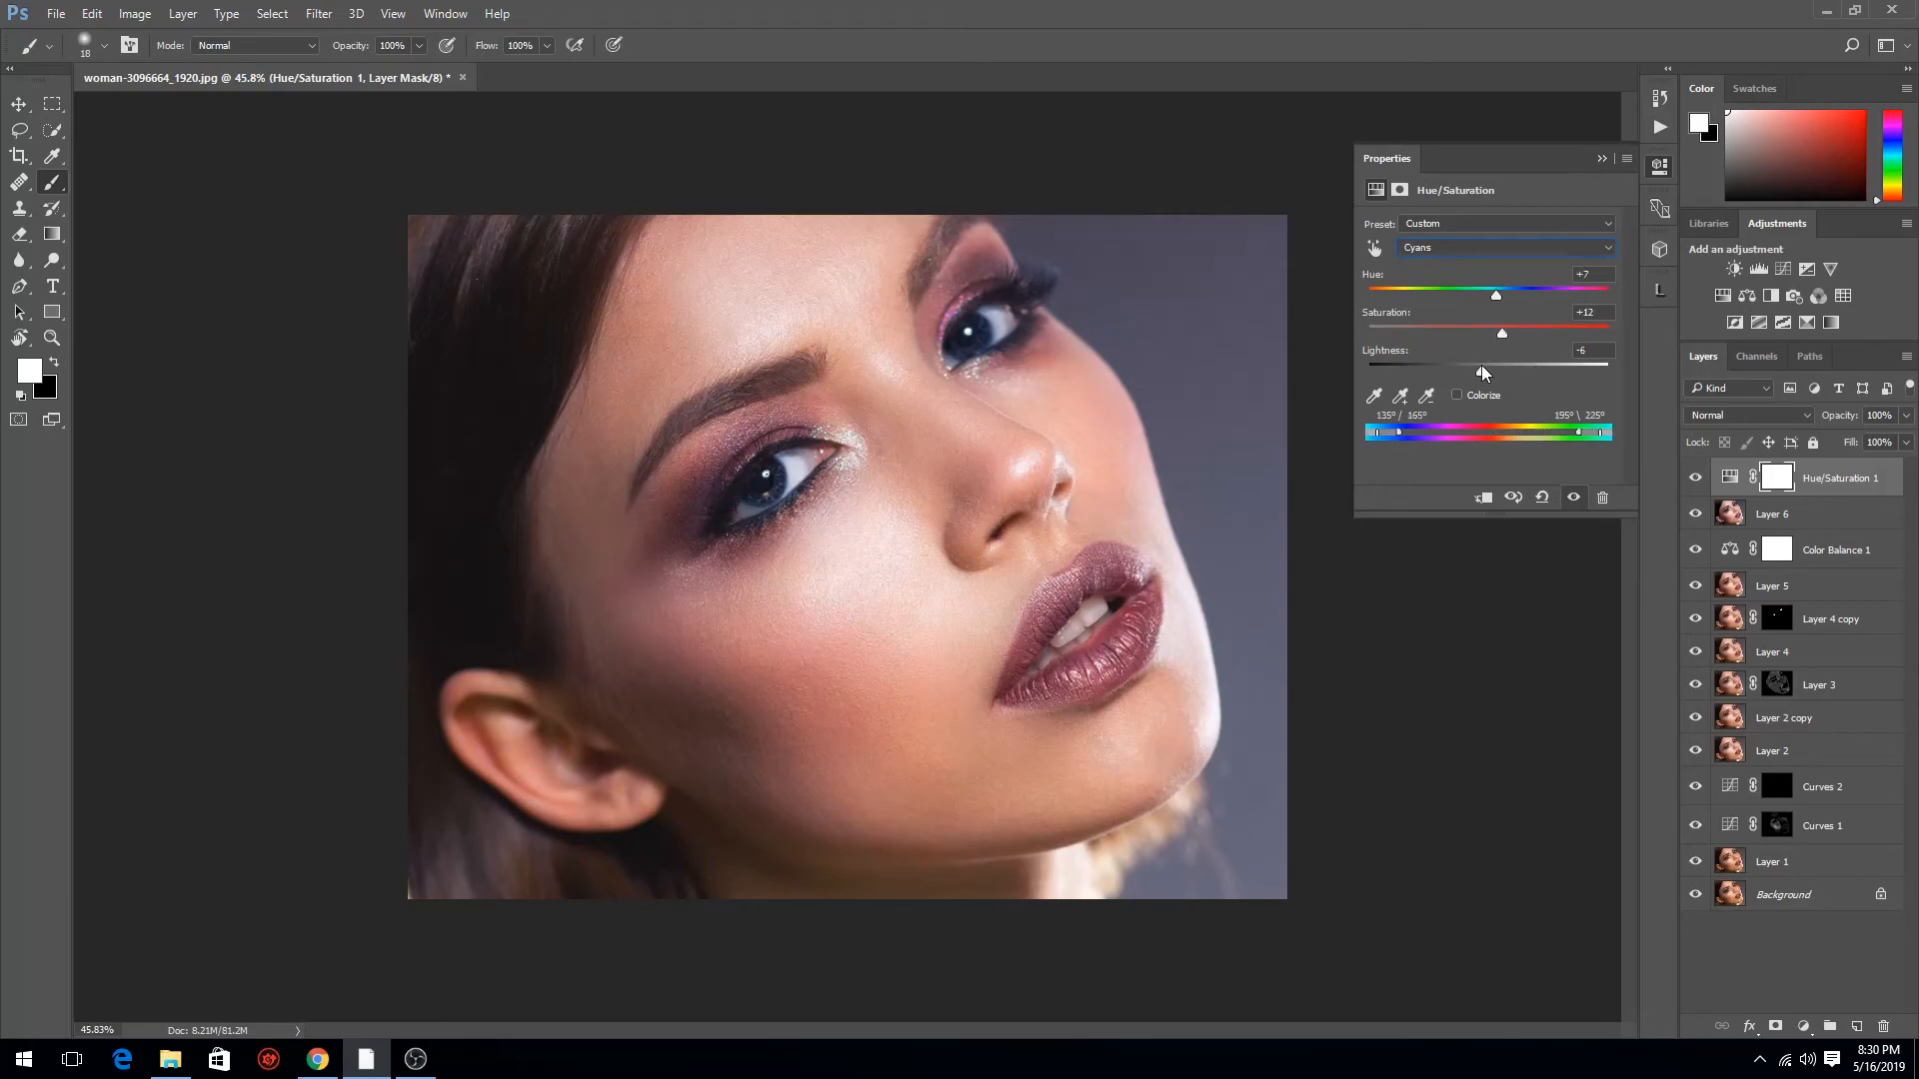
left_click(1465, 248)
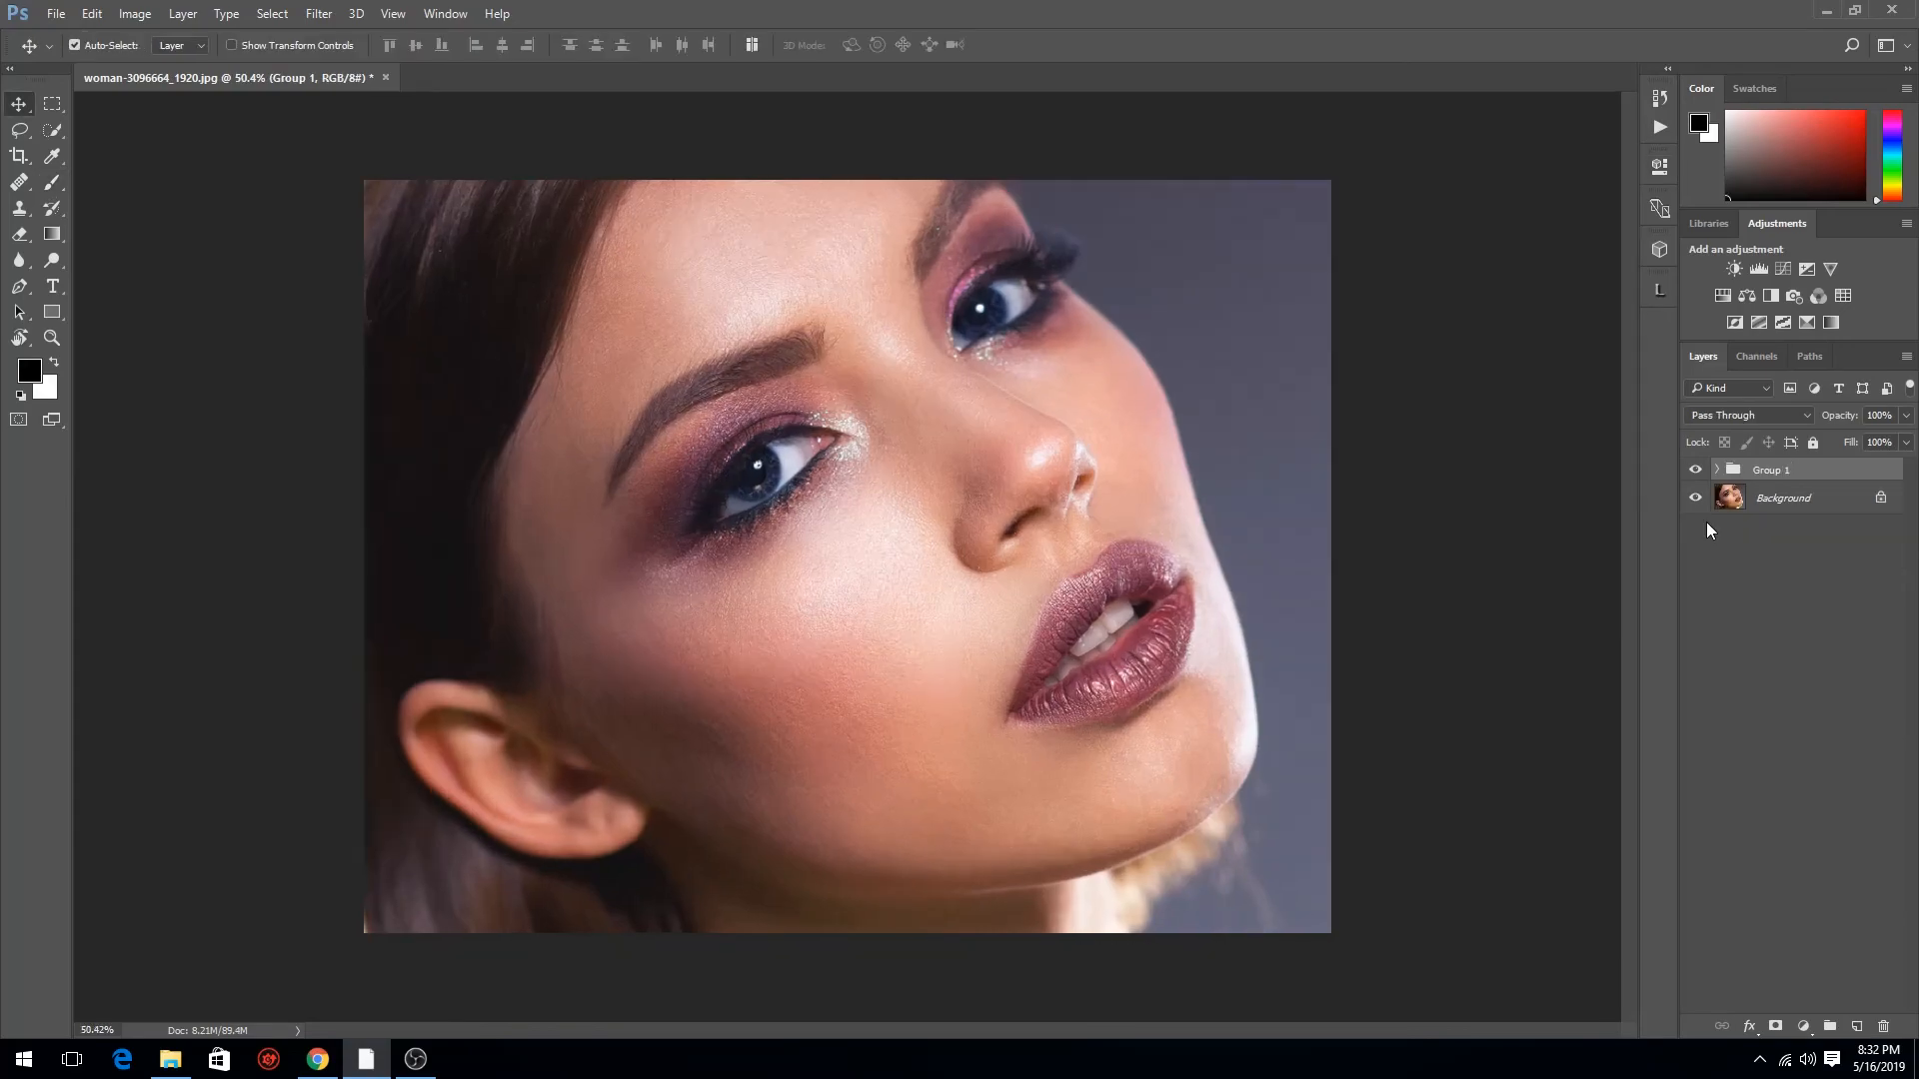
Hide Group 1 to compare the retouched portrait with the original background image
left_click(1695, 470)
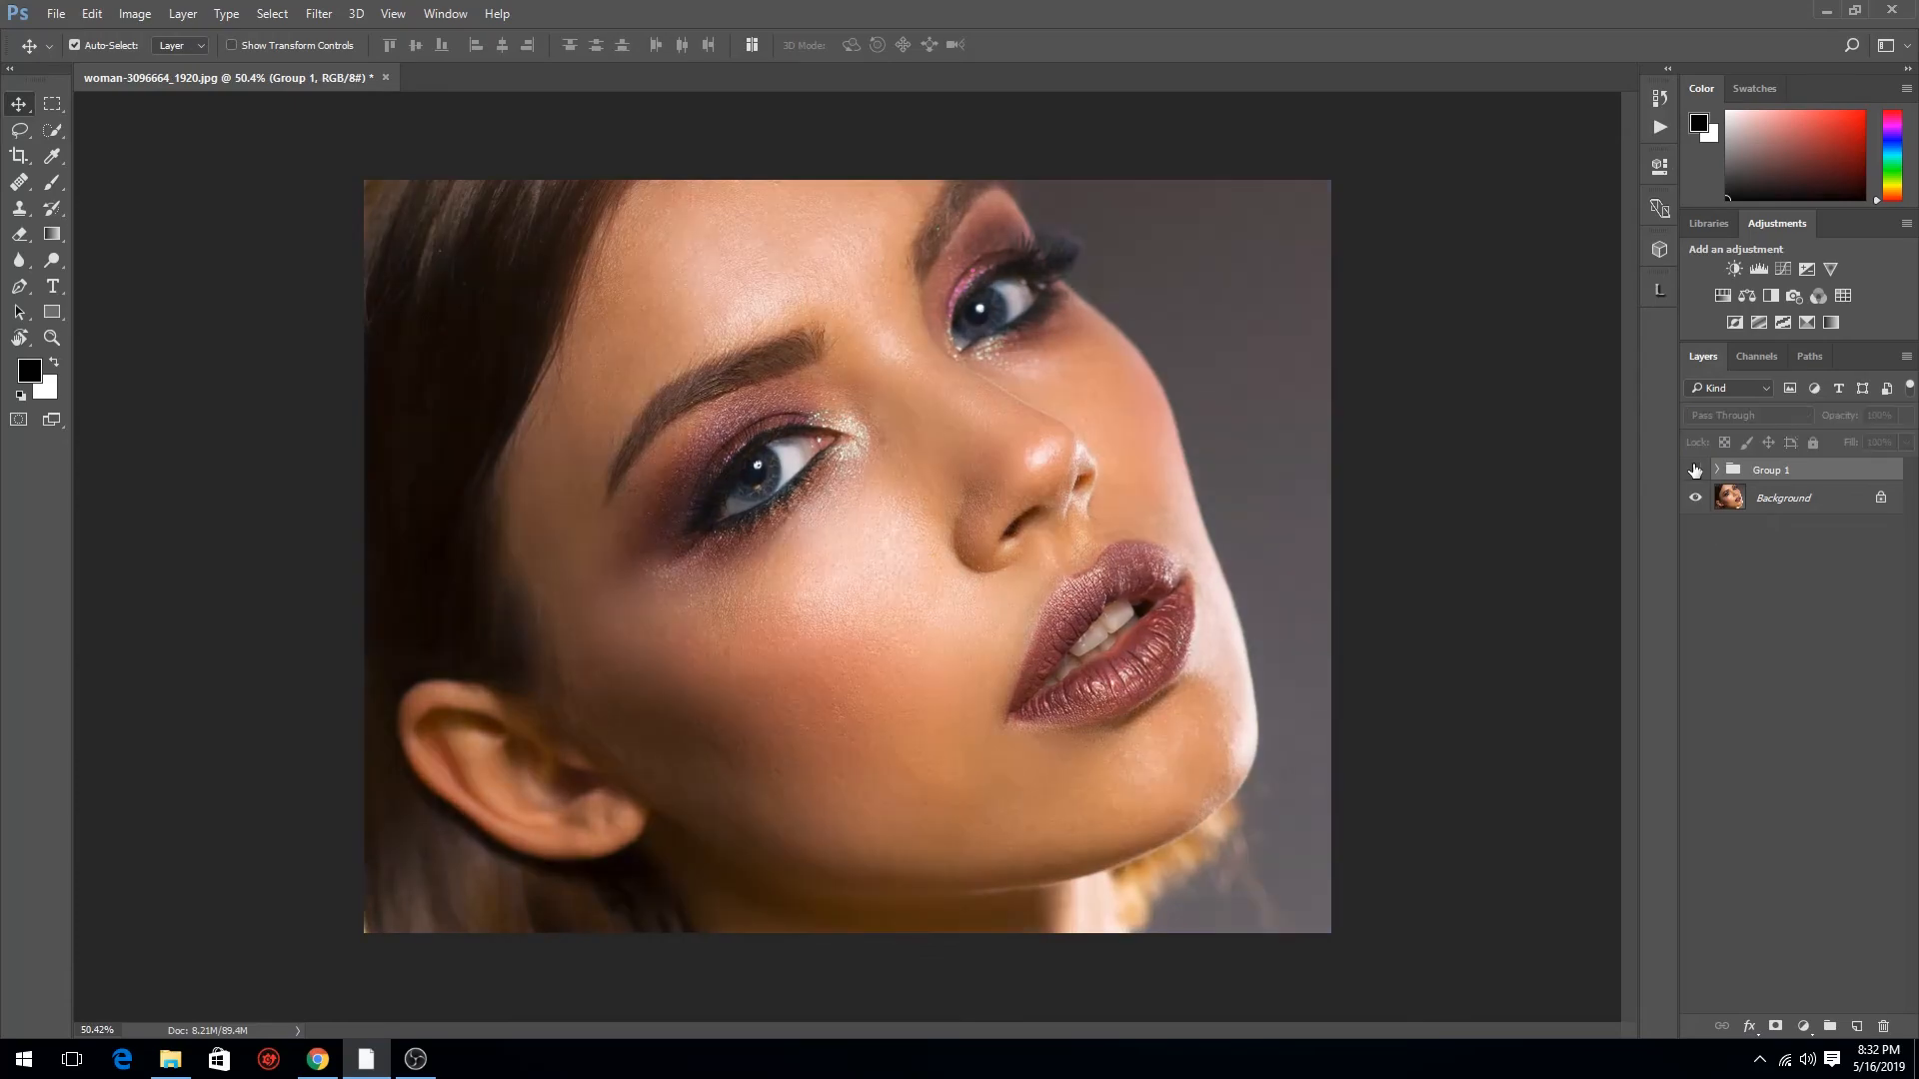